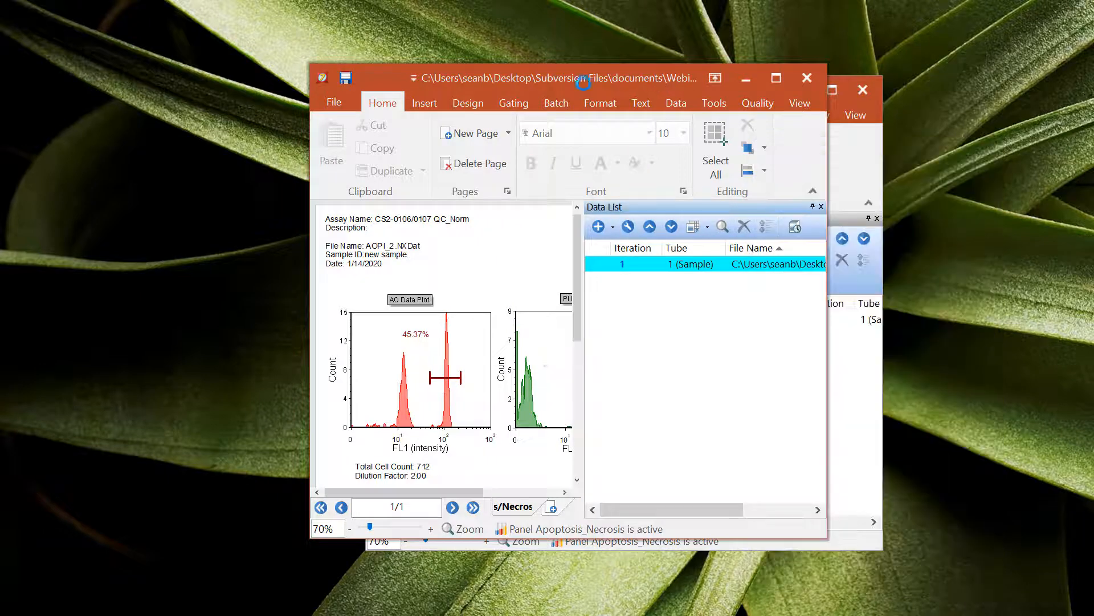
# Arrange the two open layout windows side by side on the desktop, bringing the one showing AOPI_2.NXDat to the front.
pyautogui.moveTo(605, 81); pyautogui.dragTo(291, 62)
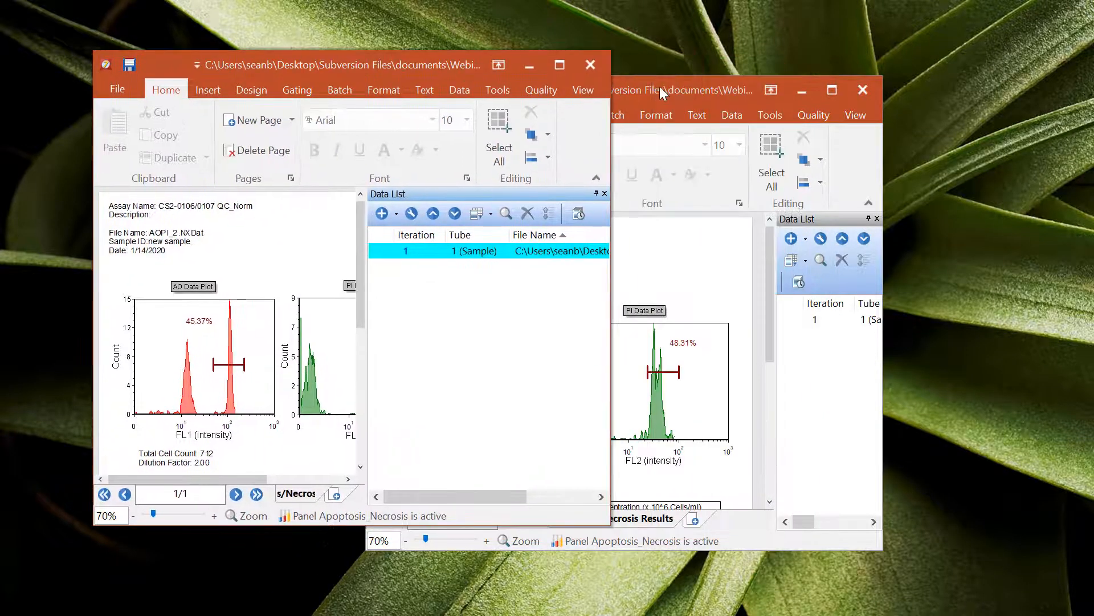
pyautogui.click(692, 90)
pyautogui.click(835, 91)
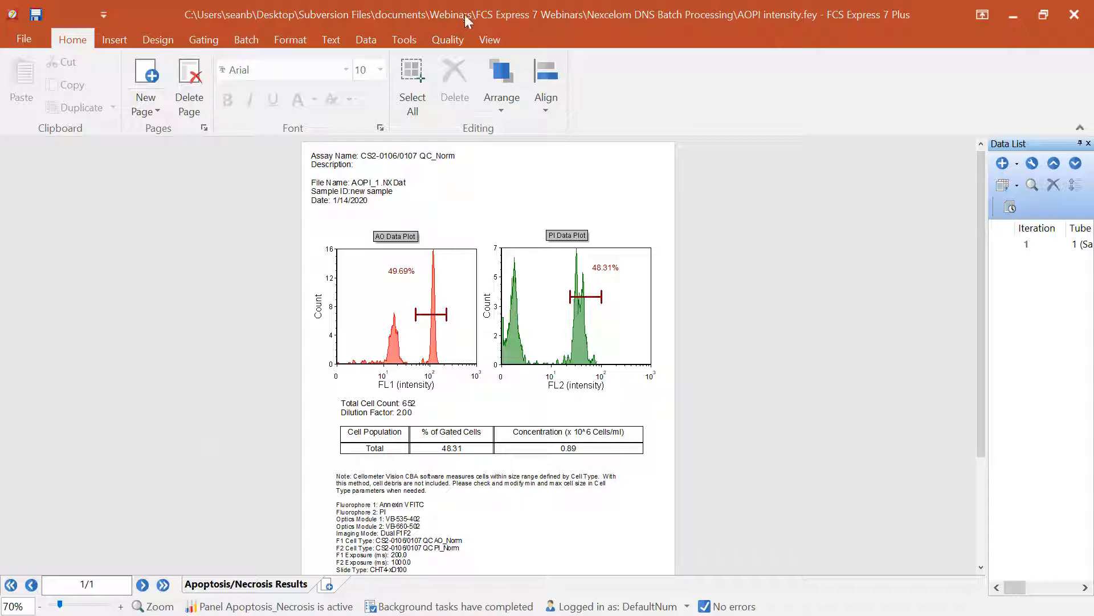
pyautogui.moveTo(465, 16); pyautogui.dragTo(720, 40)
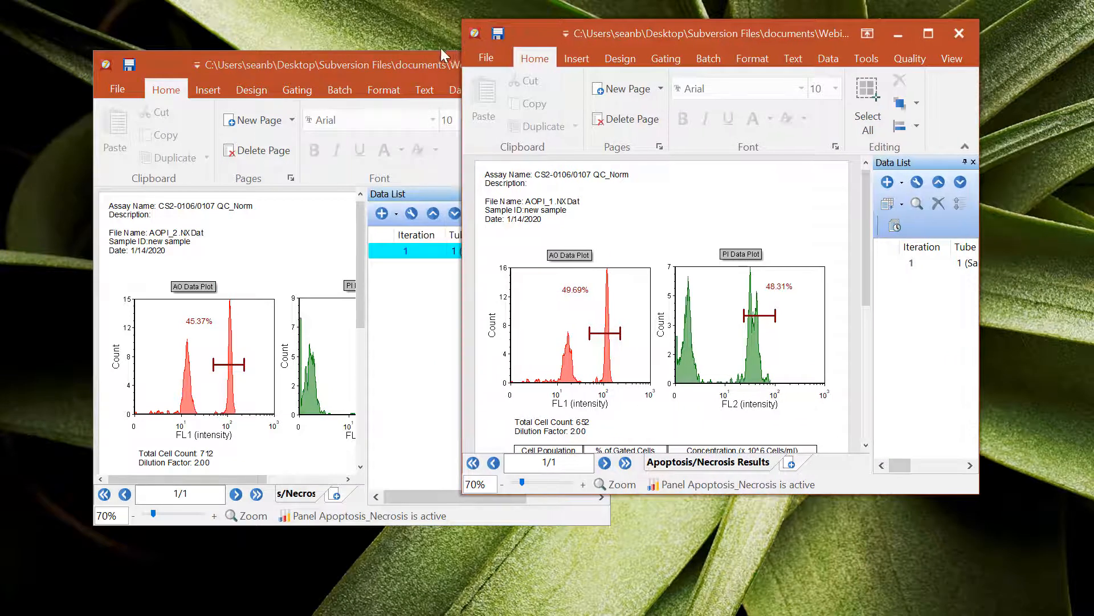
pyautogui.moveTo(416, 63); pyautogui.dragTo(368, 49)
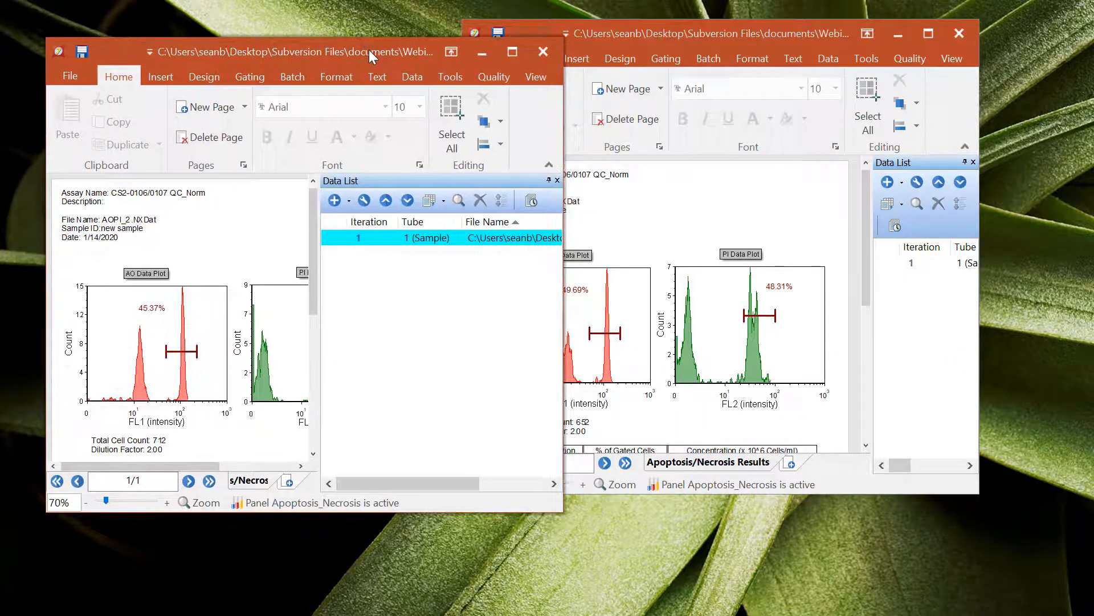
pyautogui.click(691, 35)
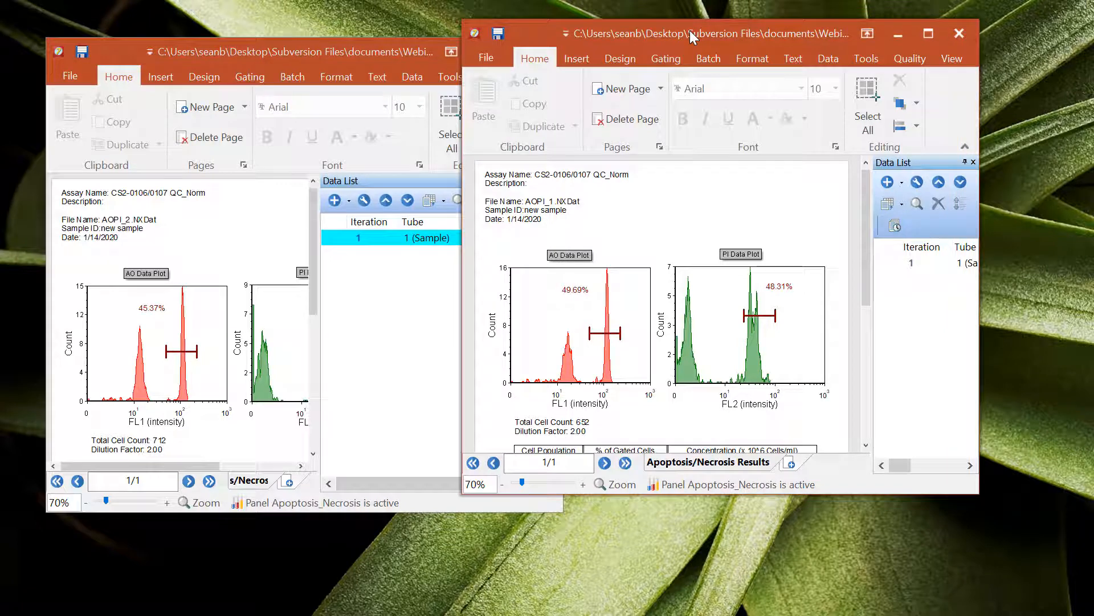
pyautogui.click(425, 288)
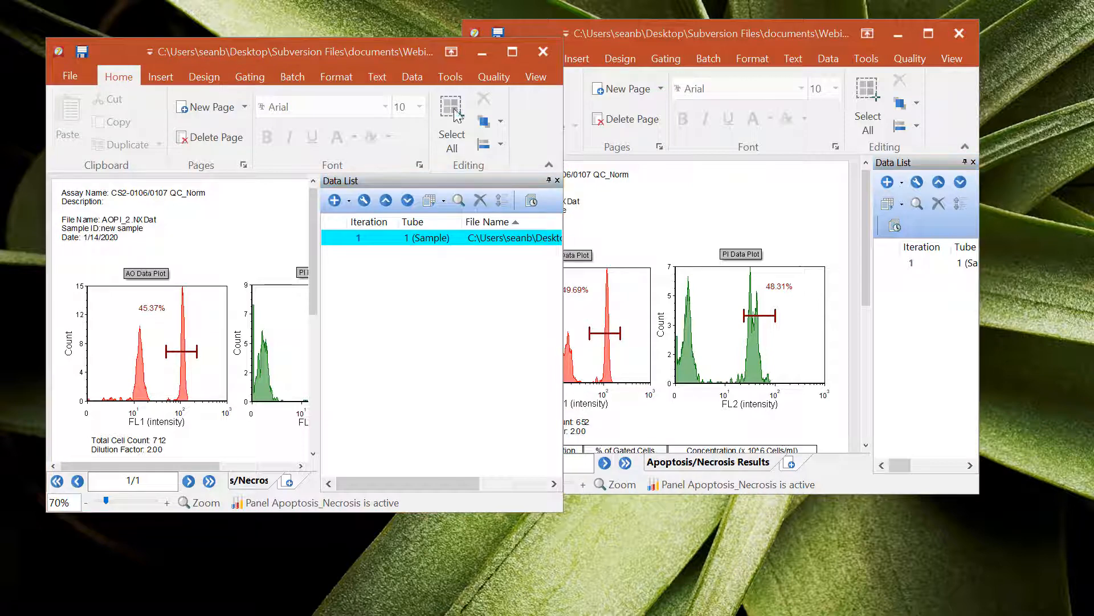
# Maximize the AOPI intensity 2.fey layout window and undock the Data List so it floats over the page area.
pyautogui.click(513, 53)
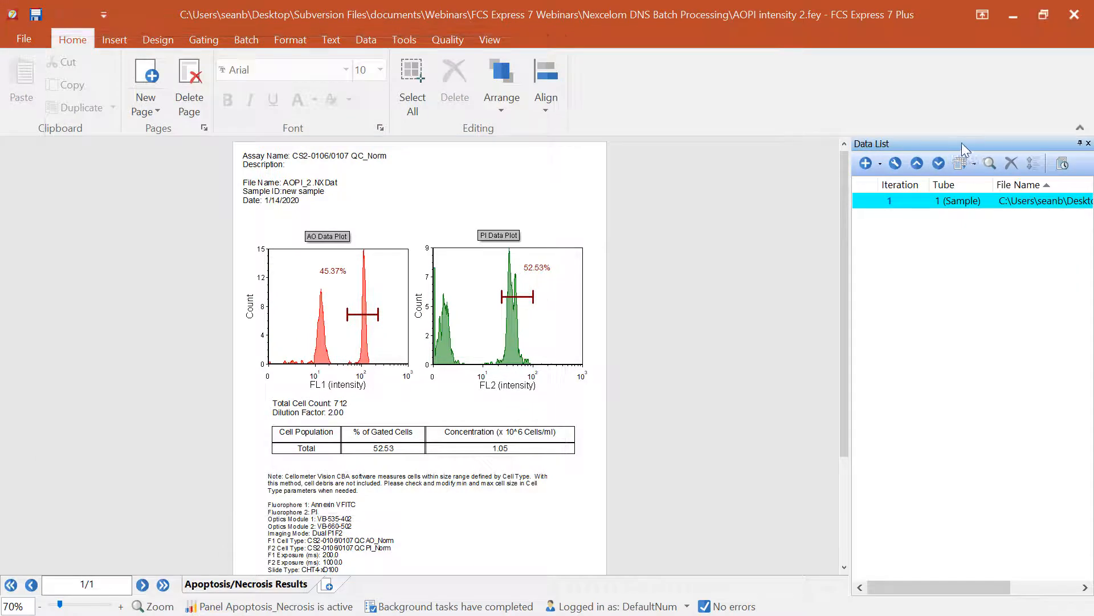
pyautogui.moveTo(963, 145); pyautogui.dragTo(812, 108)
pyautogui.moveTo(959, 382); pyautogui.dragTo(1014, 374)
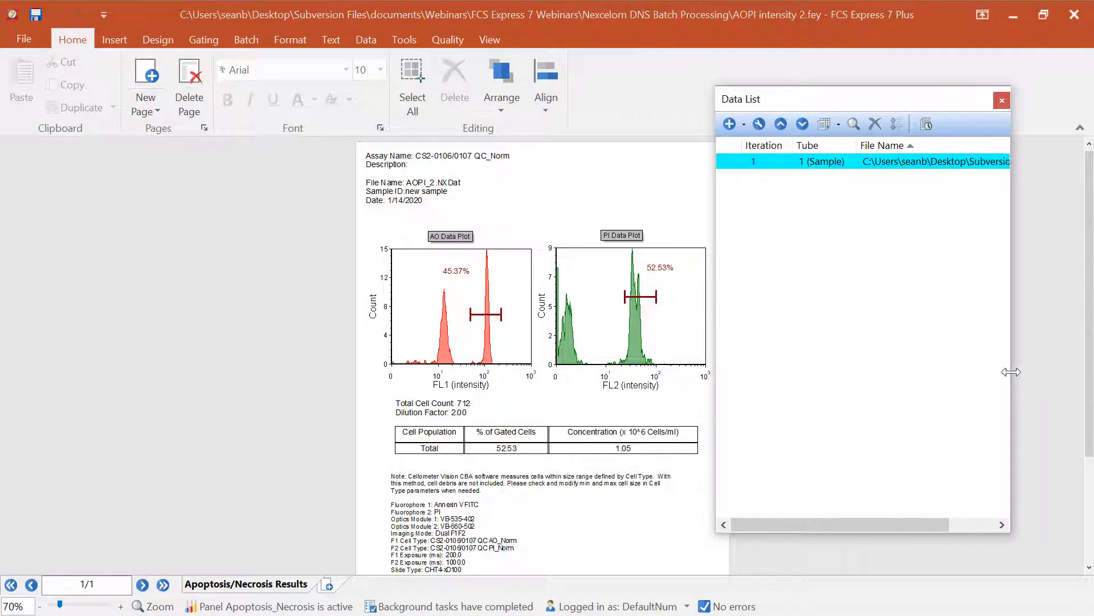
pyautogui.moveTo(881, 108); pyautogui.dragTo(563, 367)
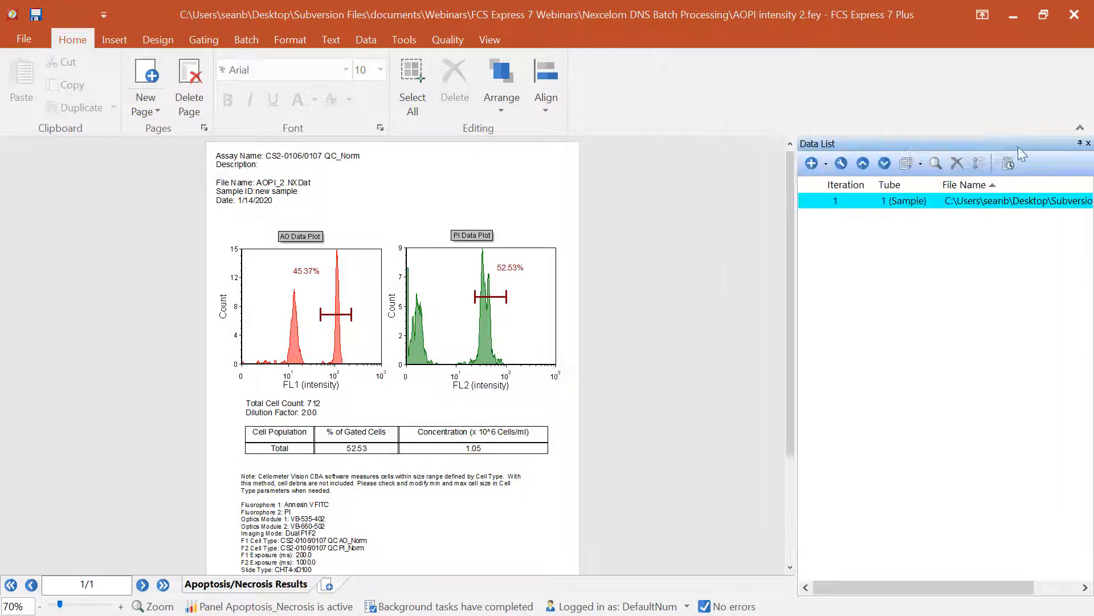
pyautogui.moveTo(973, 145); pyautogui.dragTo(815, 112)
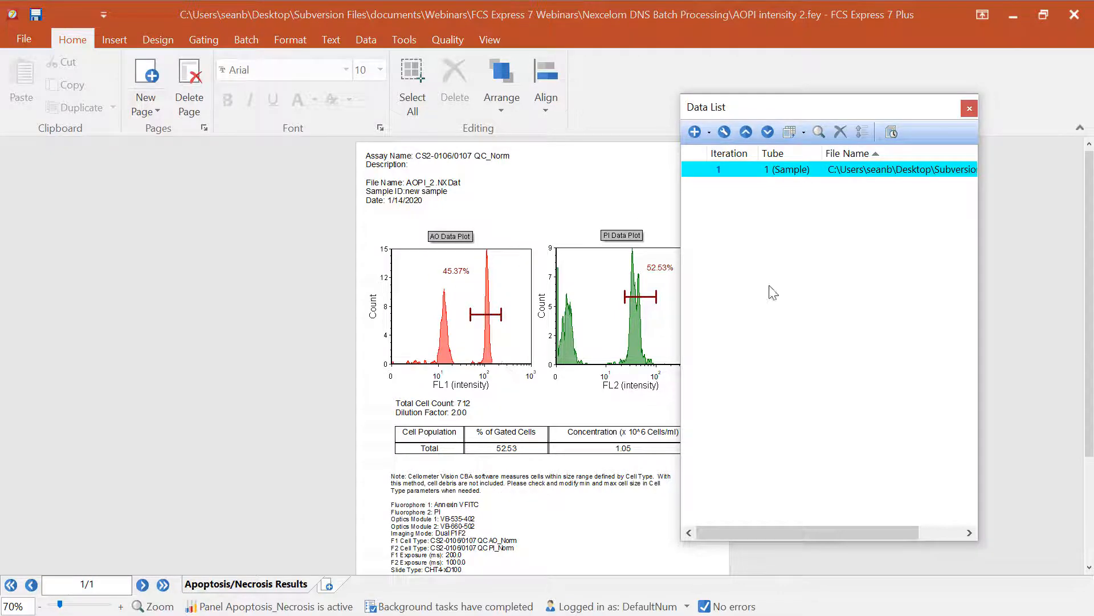
# Start adding data files to the Data List, try the FCS files filter, and set the file type to Nexcelom files (*.nxdat).
pyautogui.click(696, 135)
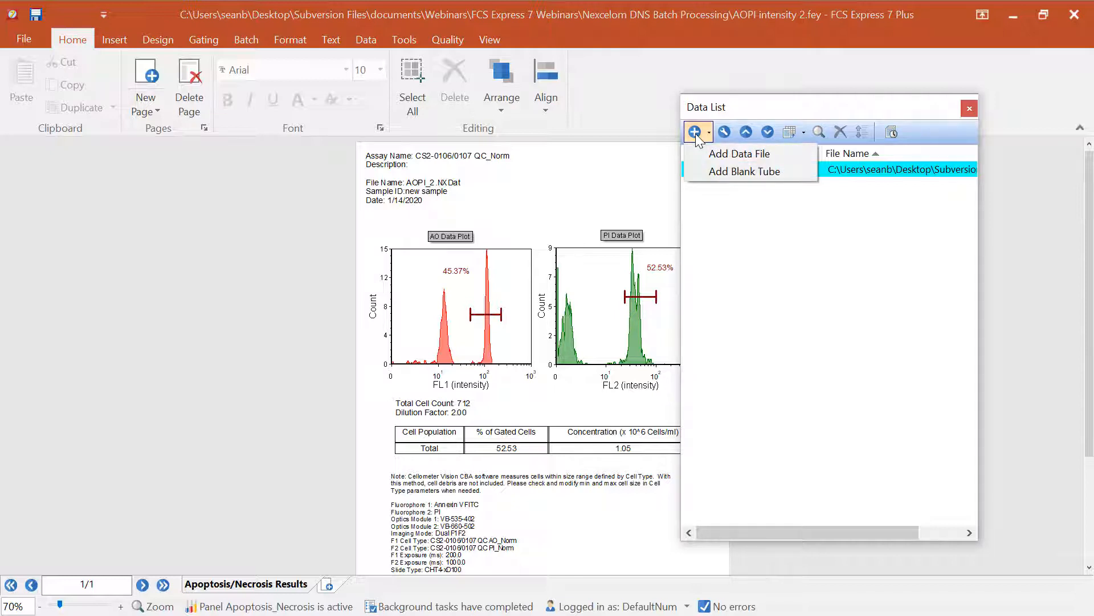
pyautogui.click(724, 154)
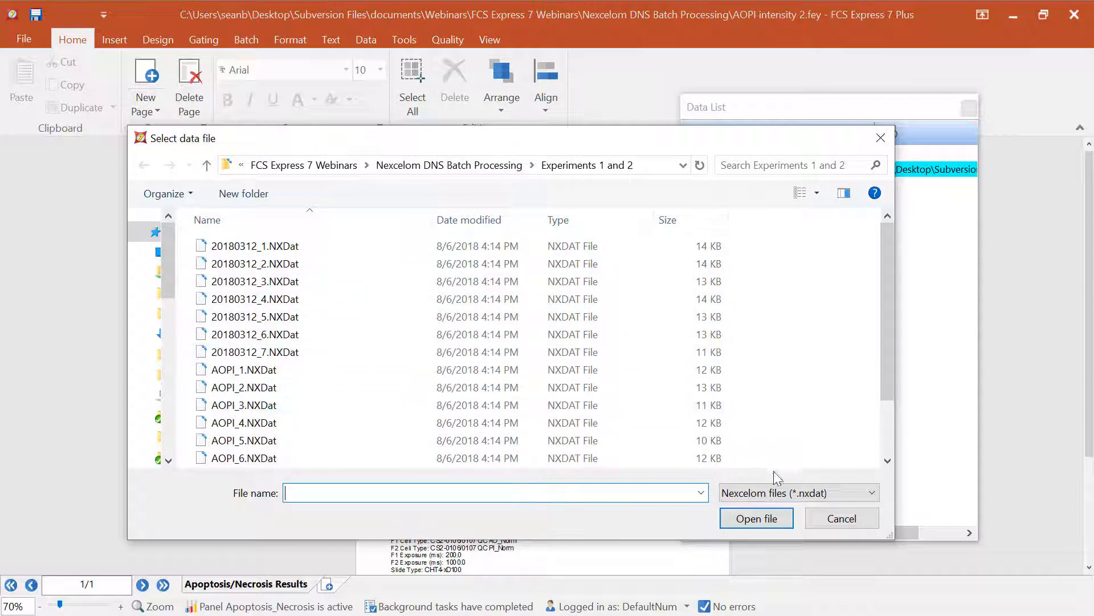
pyautogui.click(872, 494)
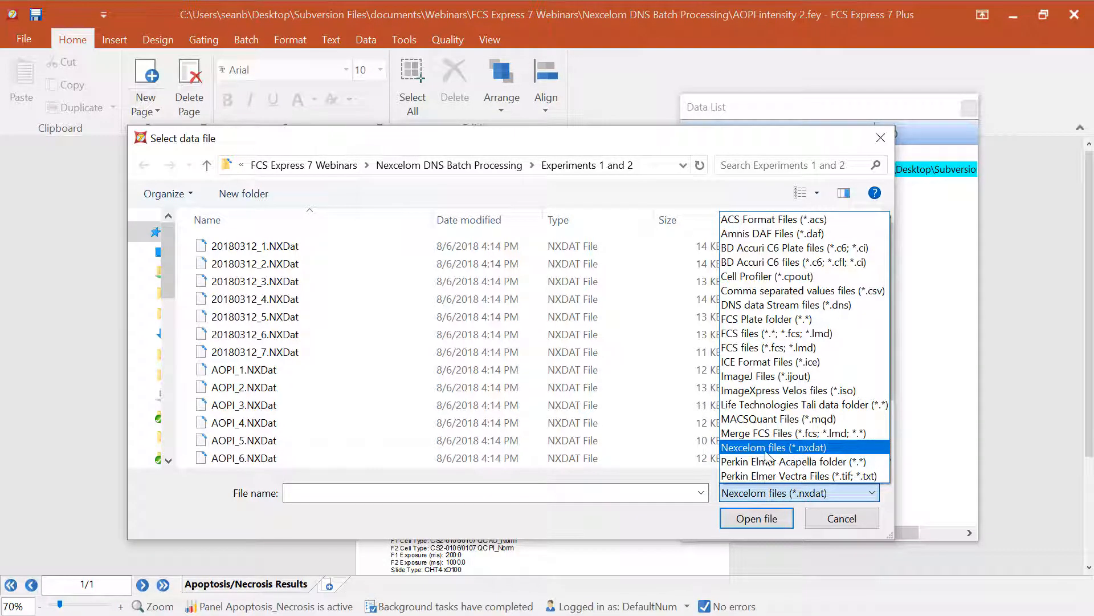
pyautogui.click(751, 334)
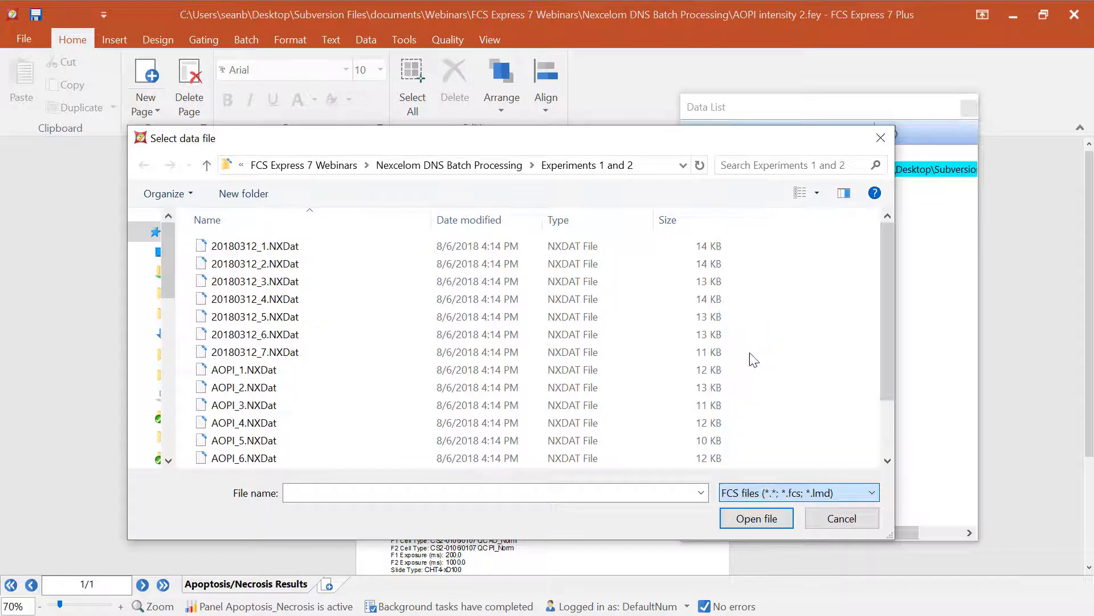
pyautogui.click(874, 496)
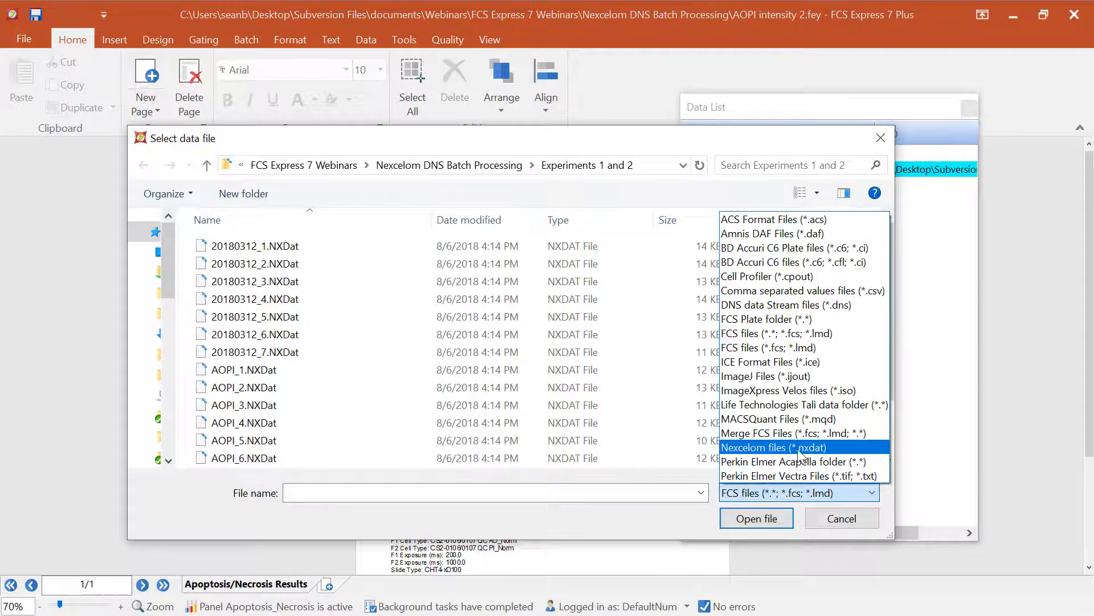
pyautogui.click(801, 450)
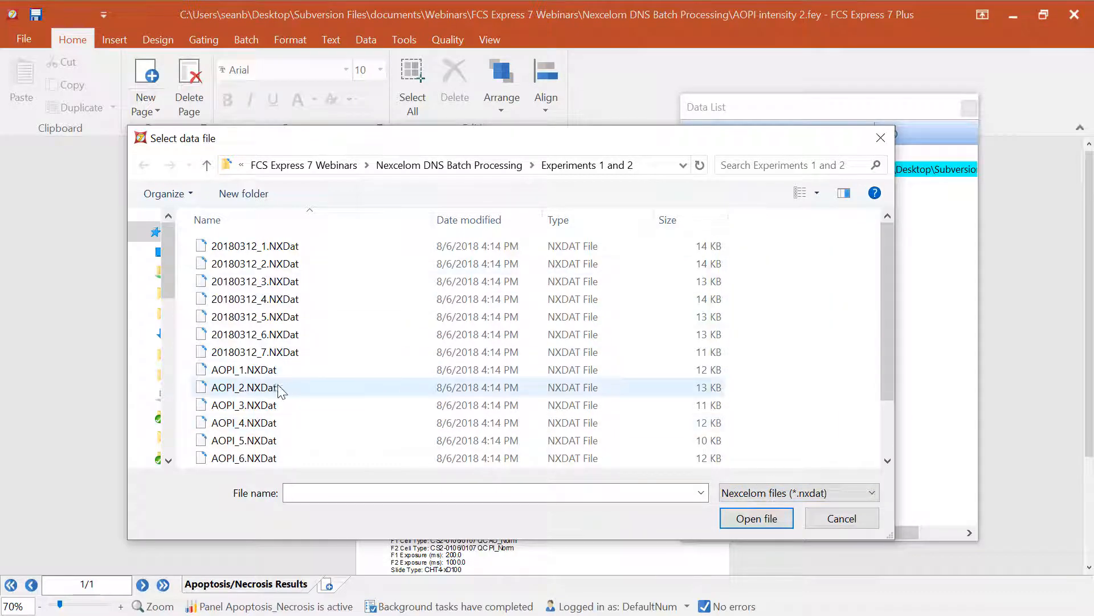
# Add AOPI_3.NXDat through AOPI_7.NXDat from the Experiments 1 and 2 folder to the Data List.
pyautogui.click(269, 405)
pyautogui.scroll(-1, 263, 407)
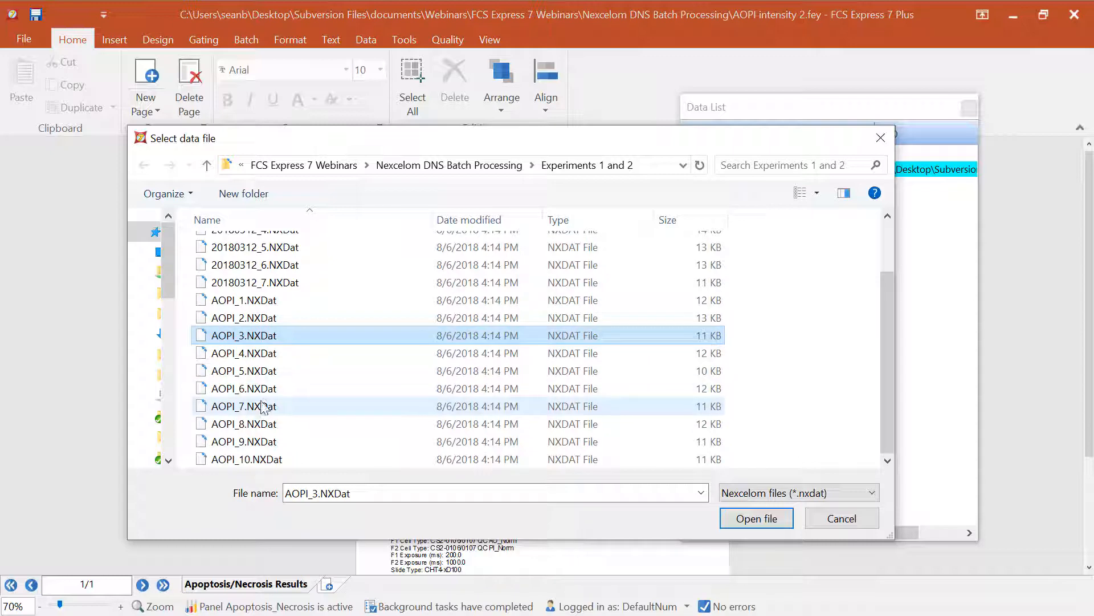
pyautogui.keyDown('shift'); pyautogui.click(262, 408); pyautogui.keyUp('shift')
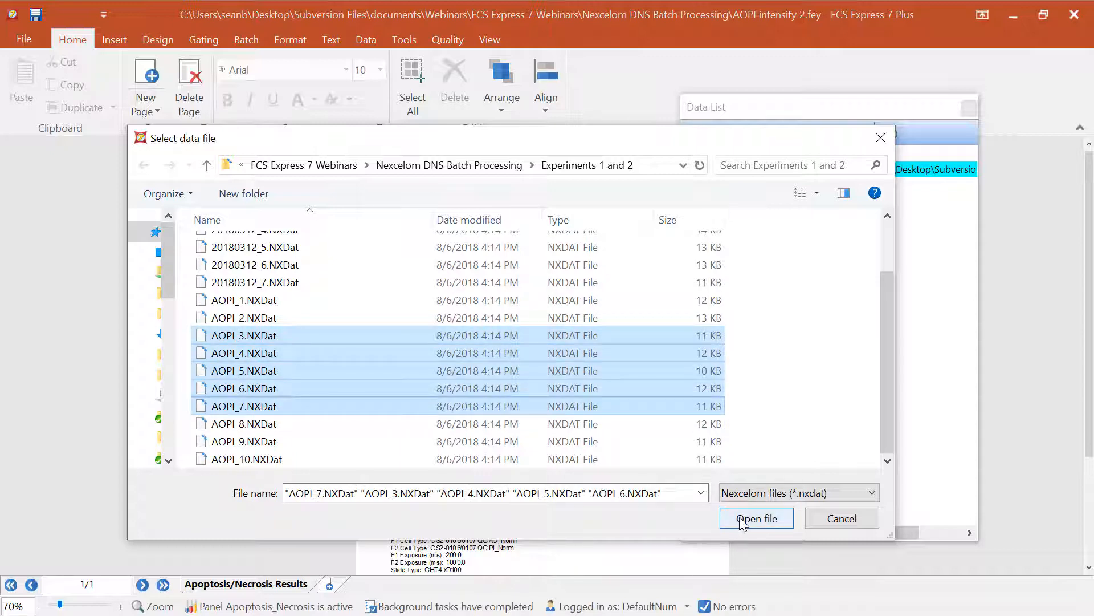
pyautogui.click(769, 528)
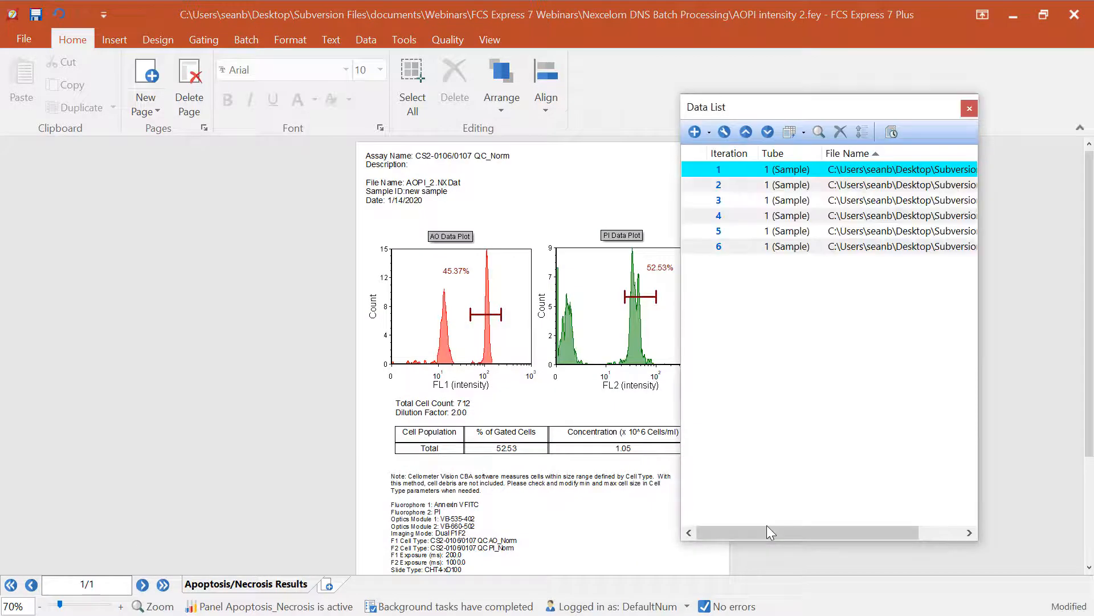
# Load iterations 2 through 6 in turn from the Data List, and run through iterations 1 to 6 again to review each sample's plots.
pyautogui.moveTo(781, 112); pyautogui.dragTo(815, 166)
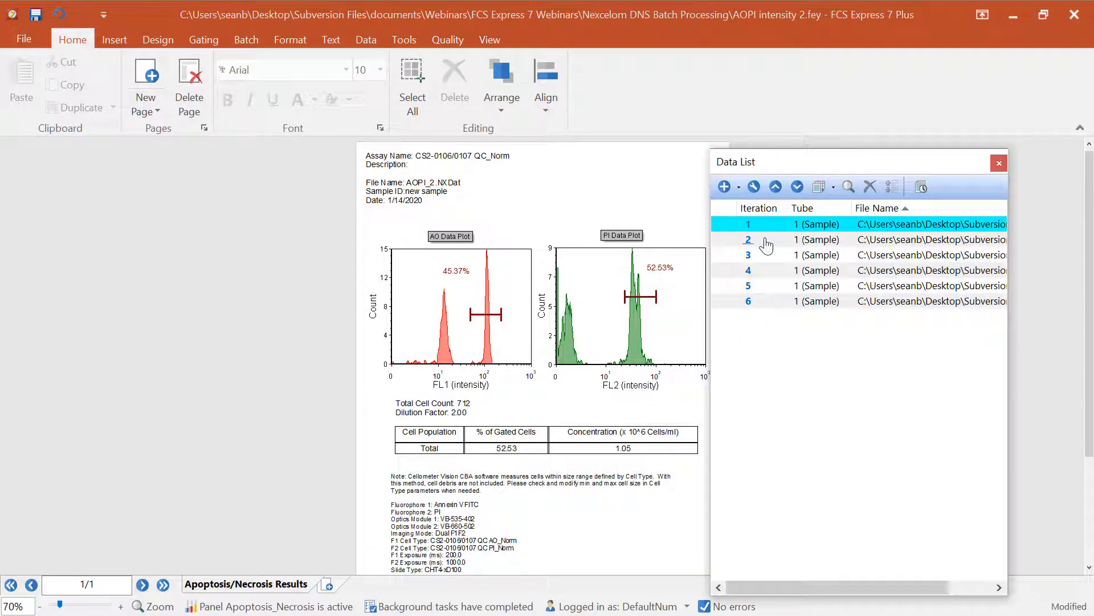
pyautogui.click(749, 244)
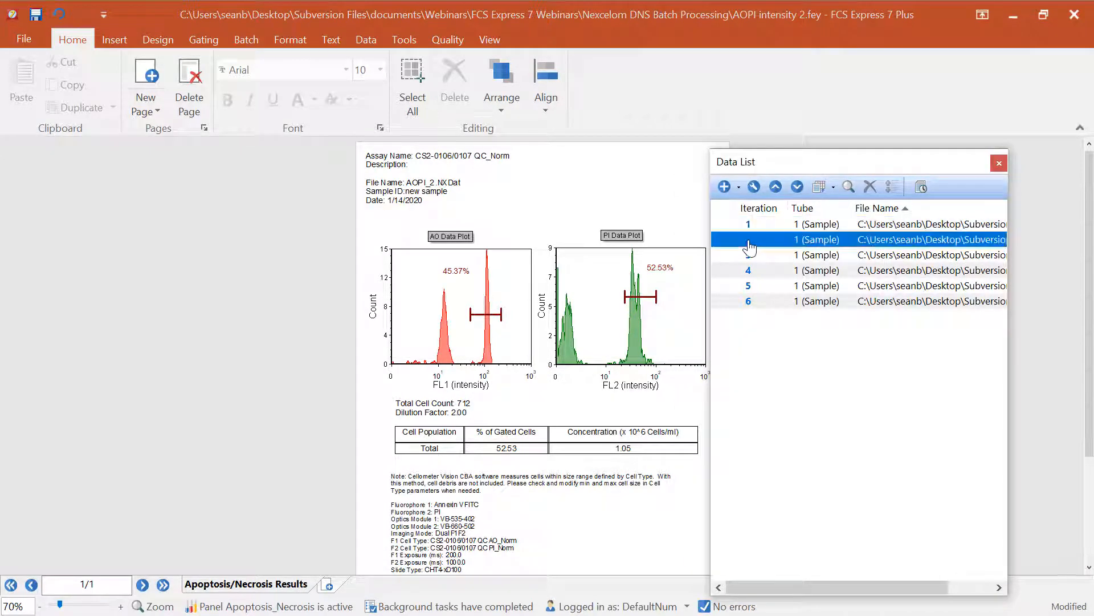
pyautogui.click(749, 257)
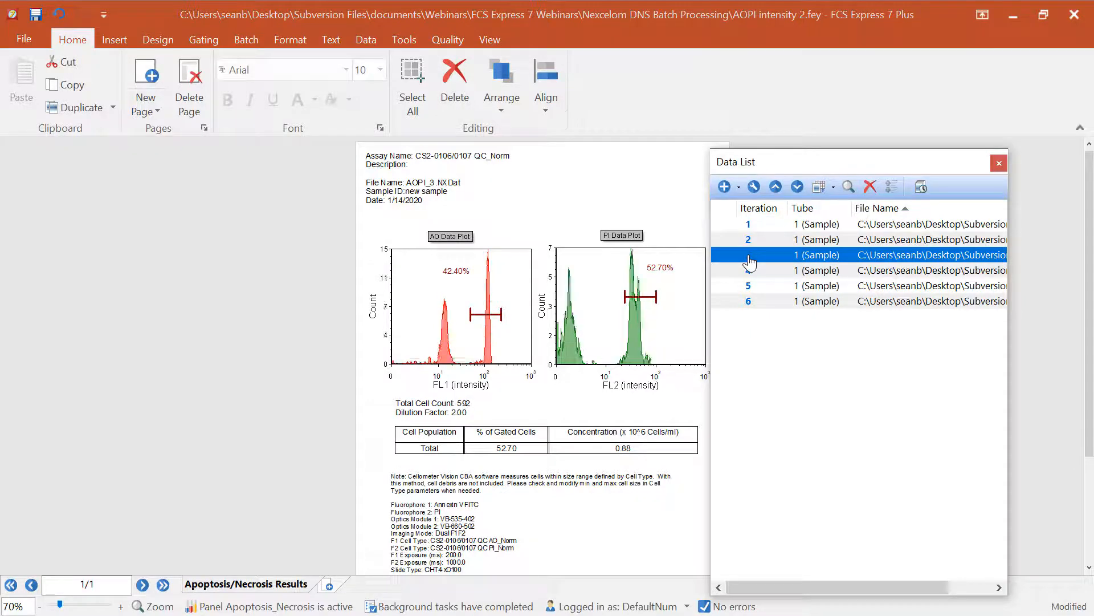
pyautogui.click(748, 272)
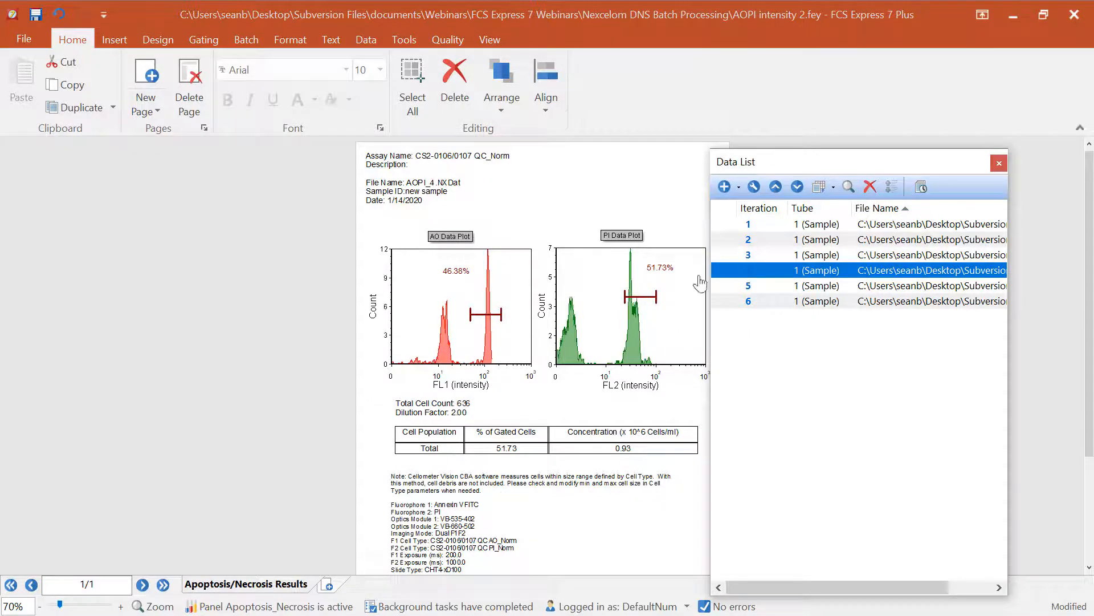
pyautogui.click(748, 287)
pyautogui.click(749, 302)
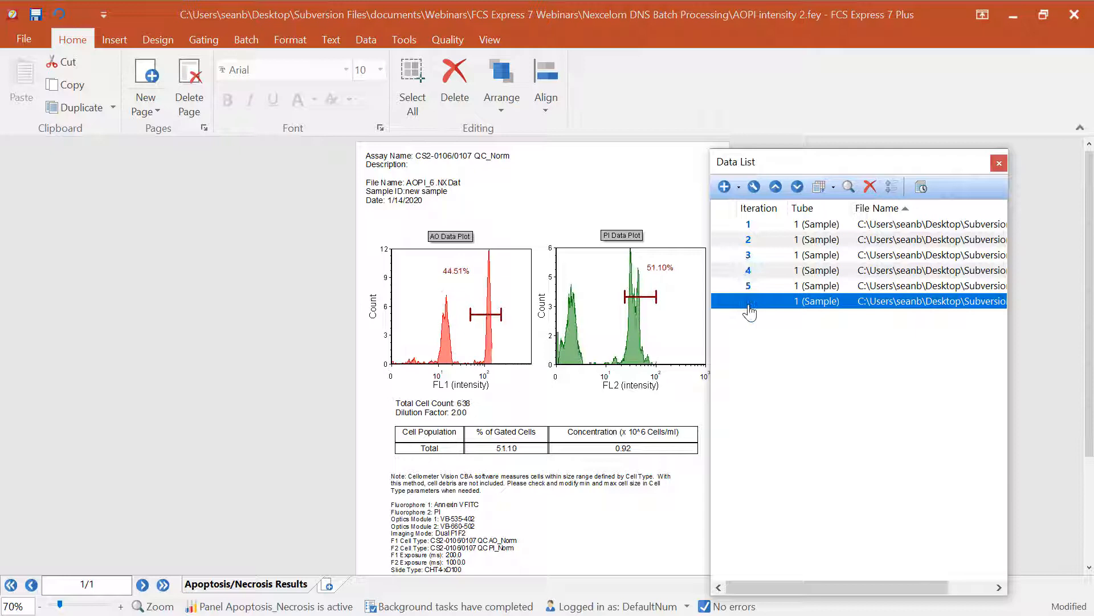
pyautogui.click(749, 225)
pyautogui.click(750, 241)
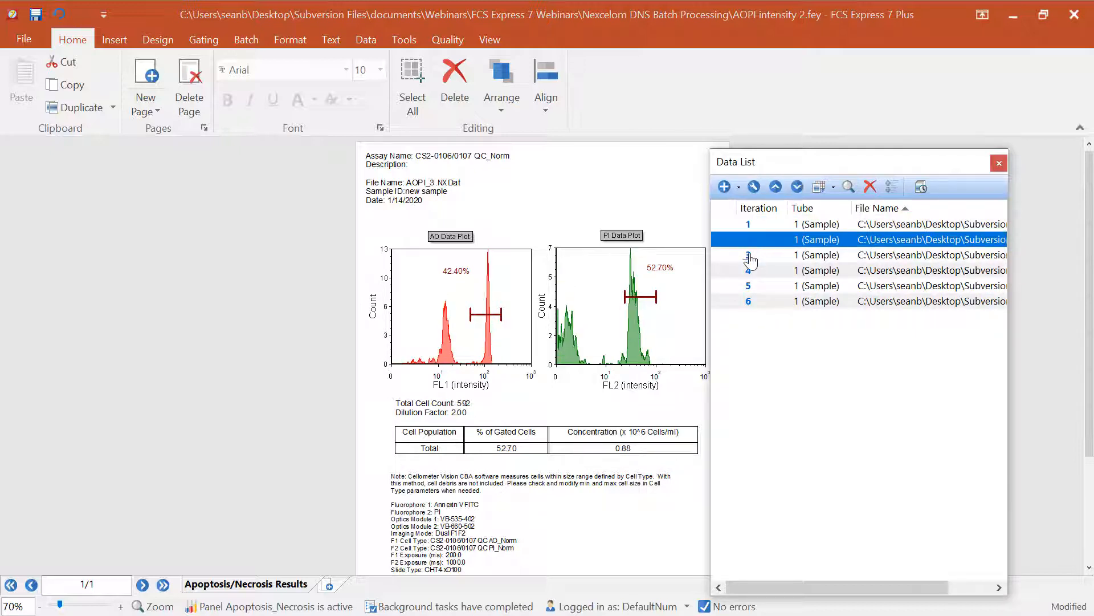
pyautogui.click(749, 256)
pyautogui.click(750, 272)
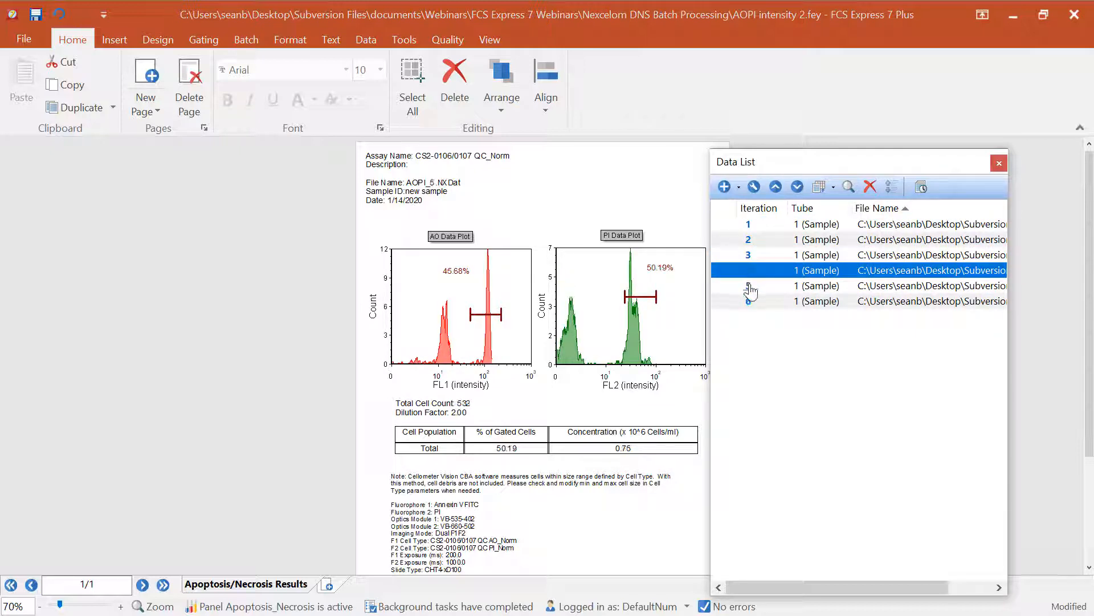
pyautogui.click(749, 288)
pyautogui.click(749, 302)
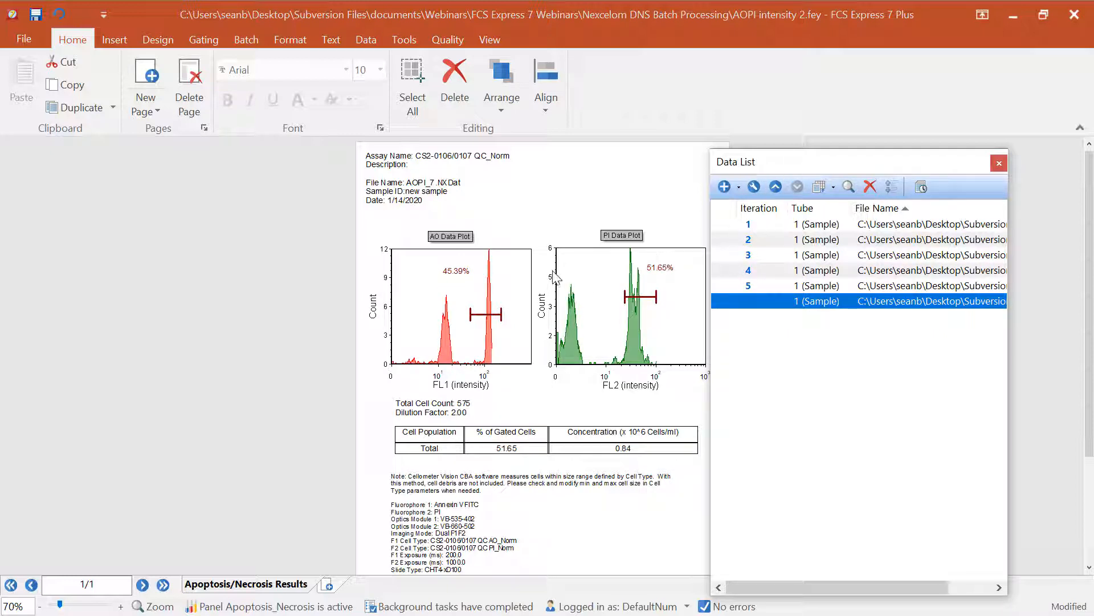
# Step the data on all objects back one iteration at a time from iteration 6 to iteration 1.
pyautogui.click(371, 39)
pyautogui.click(371, 39)
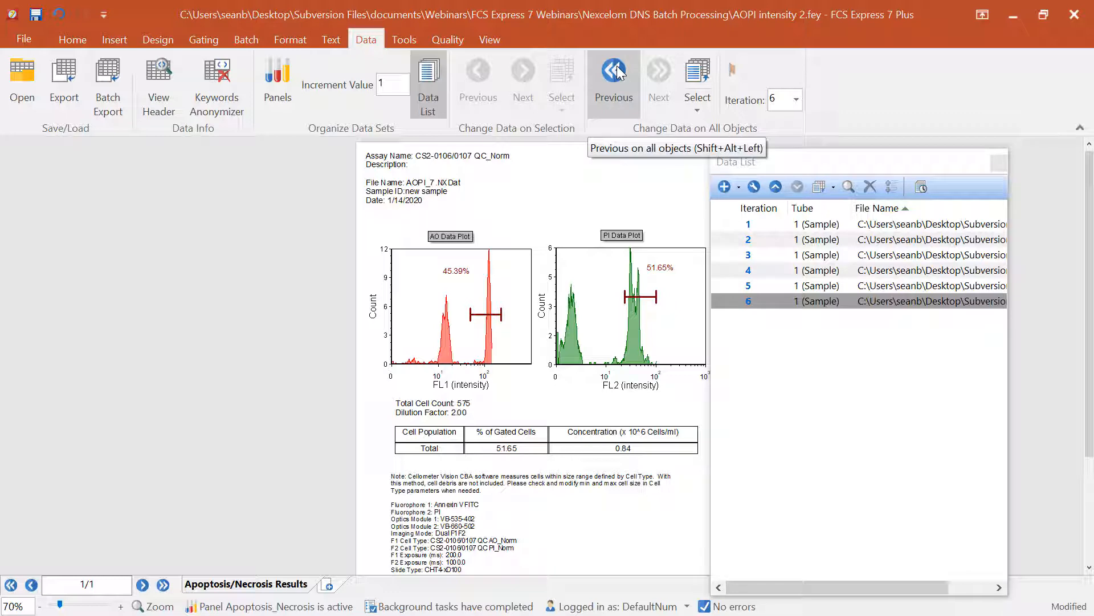
pyautogui.click(619, 92)
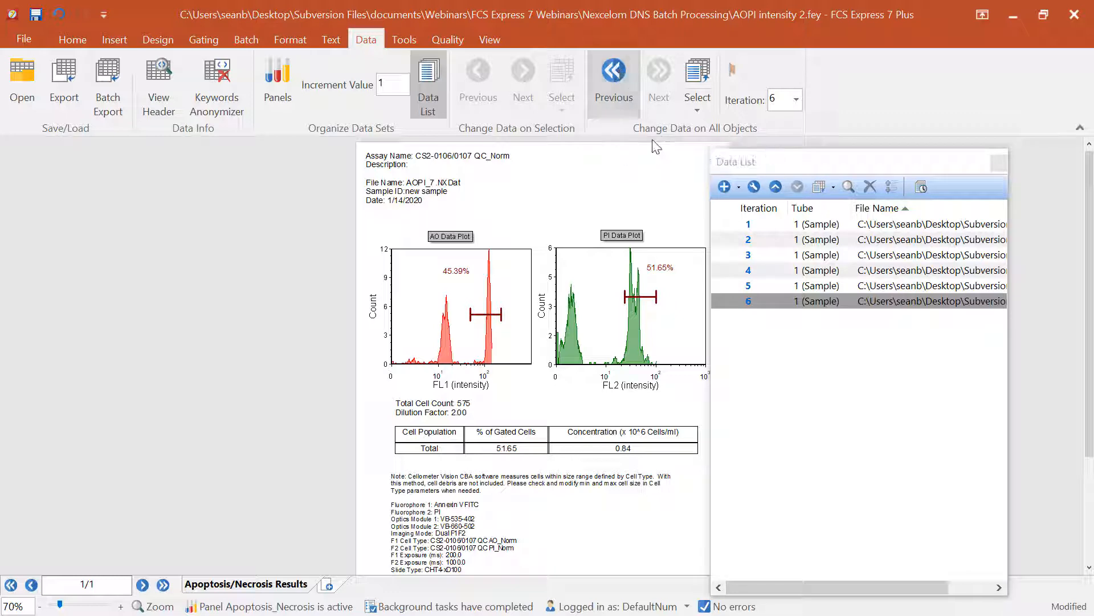
pyautogui.click(613, 80)
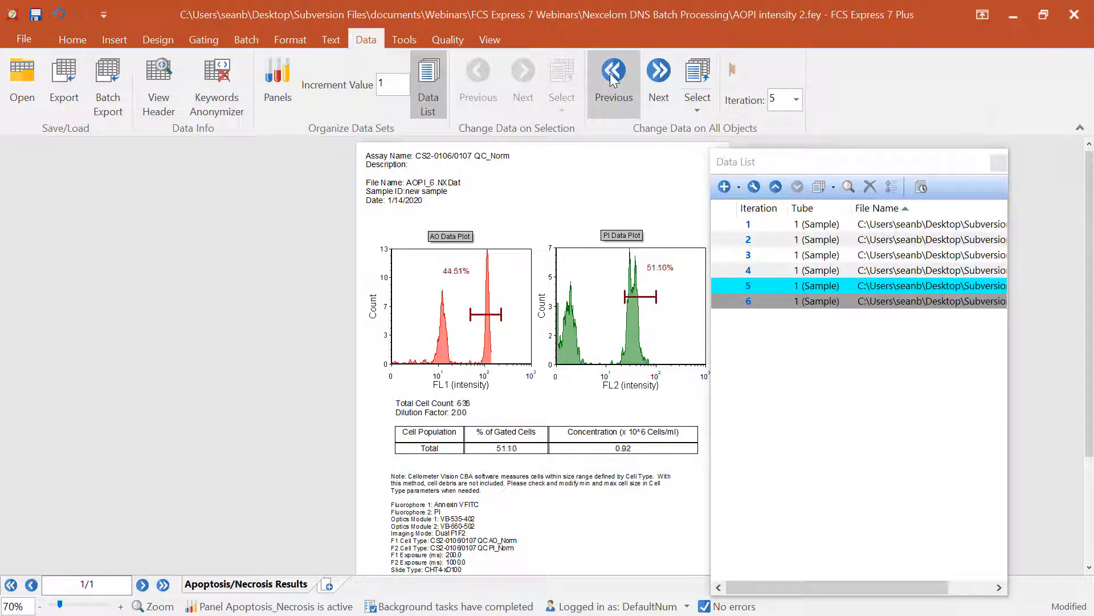
pyautogui.click(613, 80)
pyautogui.click(613, 79)
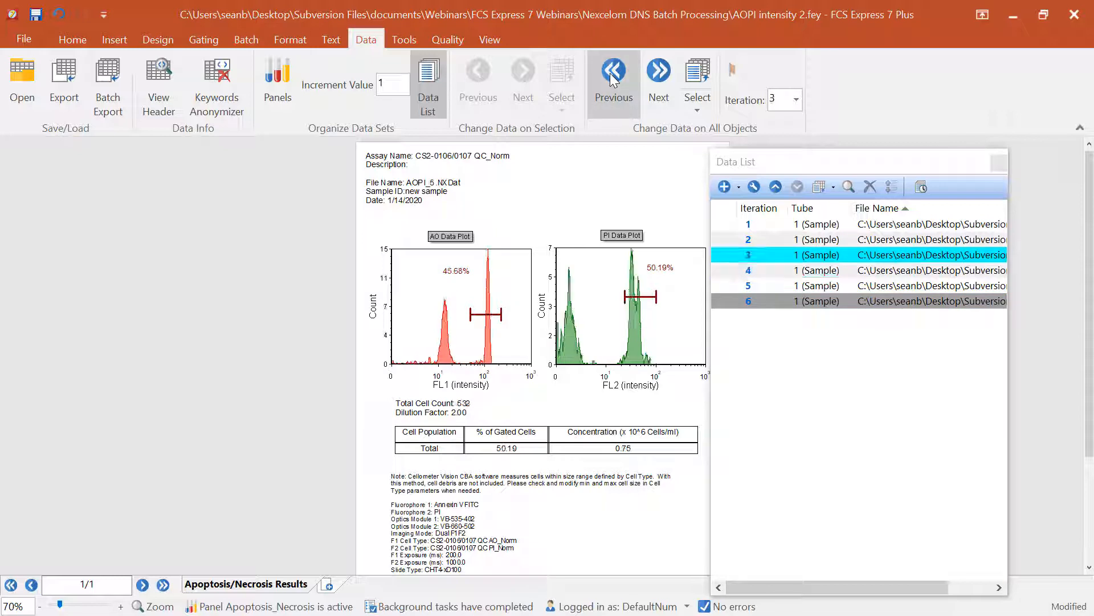
pyautogui.click(613, 80)
pyautogui.click(613, 80)
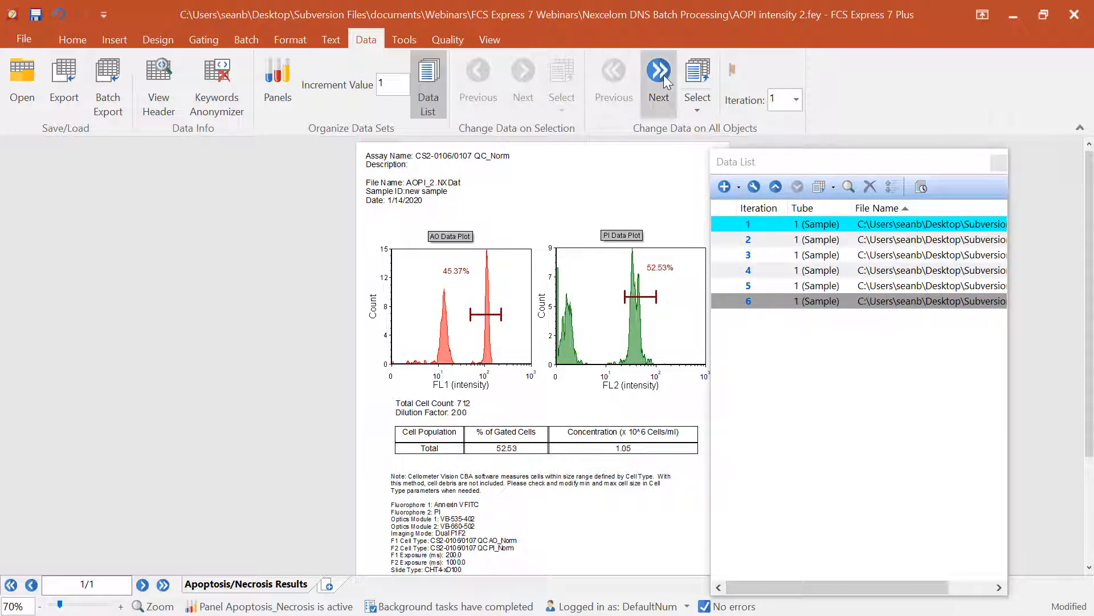
# Step the data on all objects forward and back between iterations 1 and 3, ending on iteration 2.
pyautogui.click(658, 74)
pyautogui.click(614, 77)
pyautogui.click(657, 80)
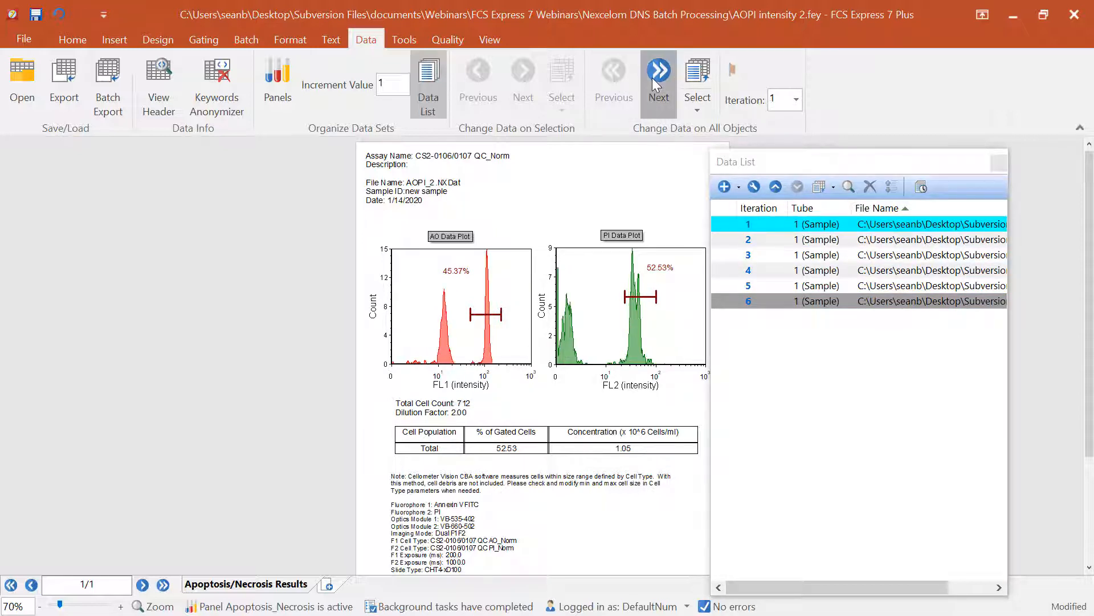
pyautogui.click(656, 80)
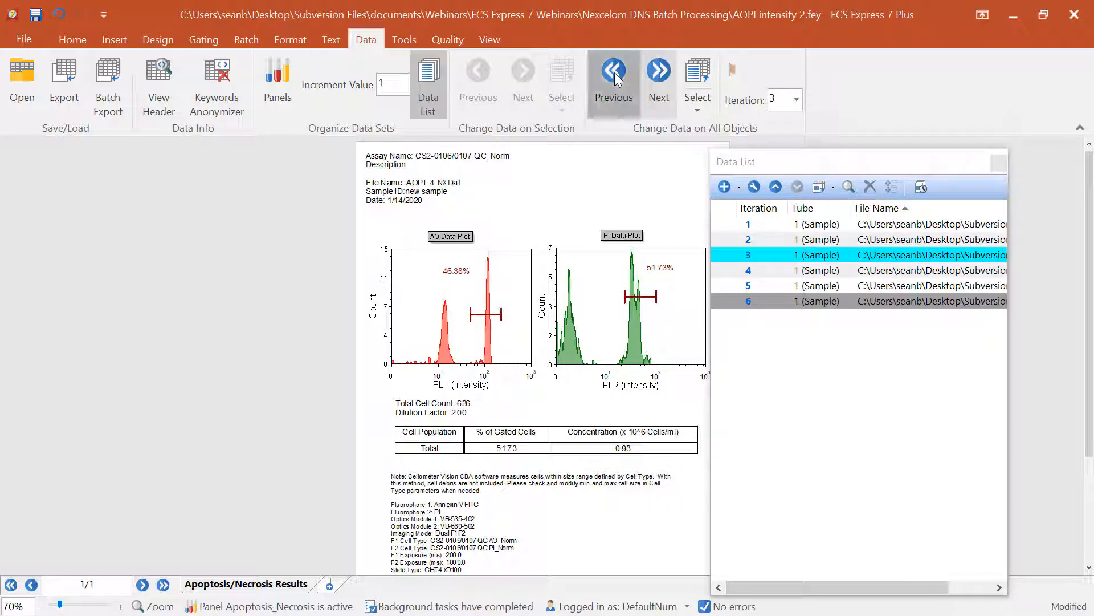
pyautogui.click(628, 83)
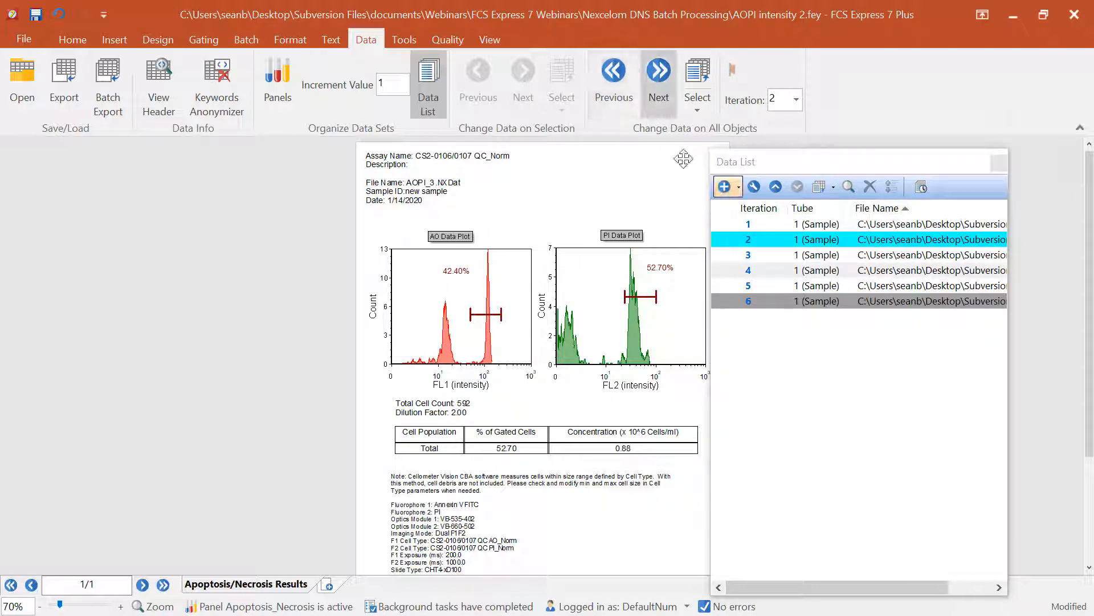
# Load iterations 4, 6 and 1 in turn from the Data List to review their plots.
pyautogui.doubleClick(745, 273)
pyautogui.doubleClick(749, 302)
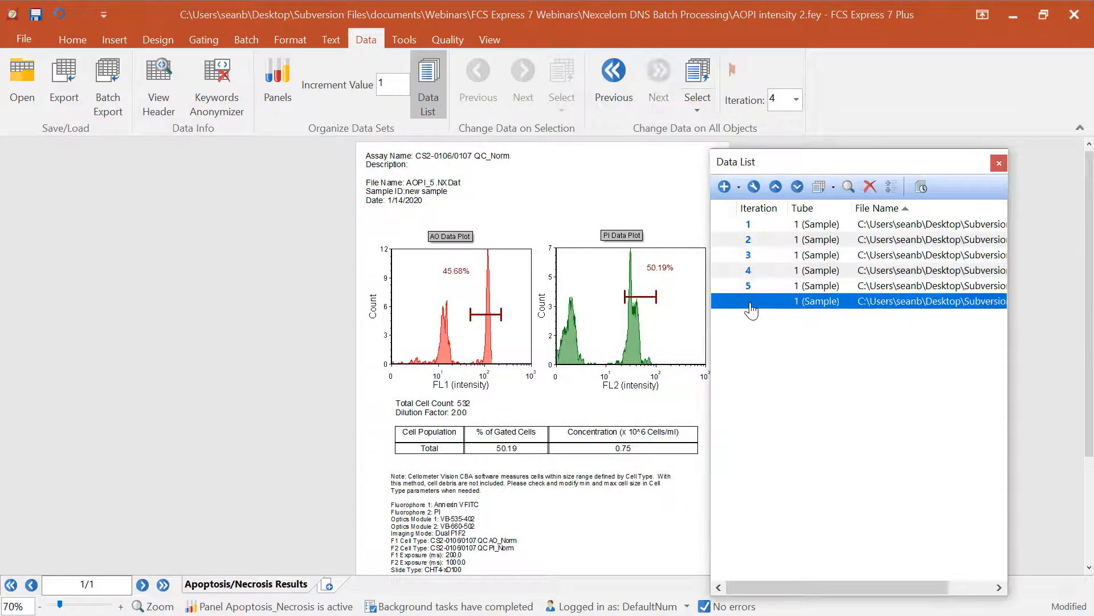
pyautogui.doubleClick(750, 228)
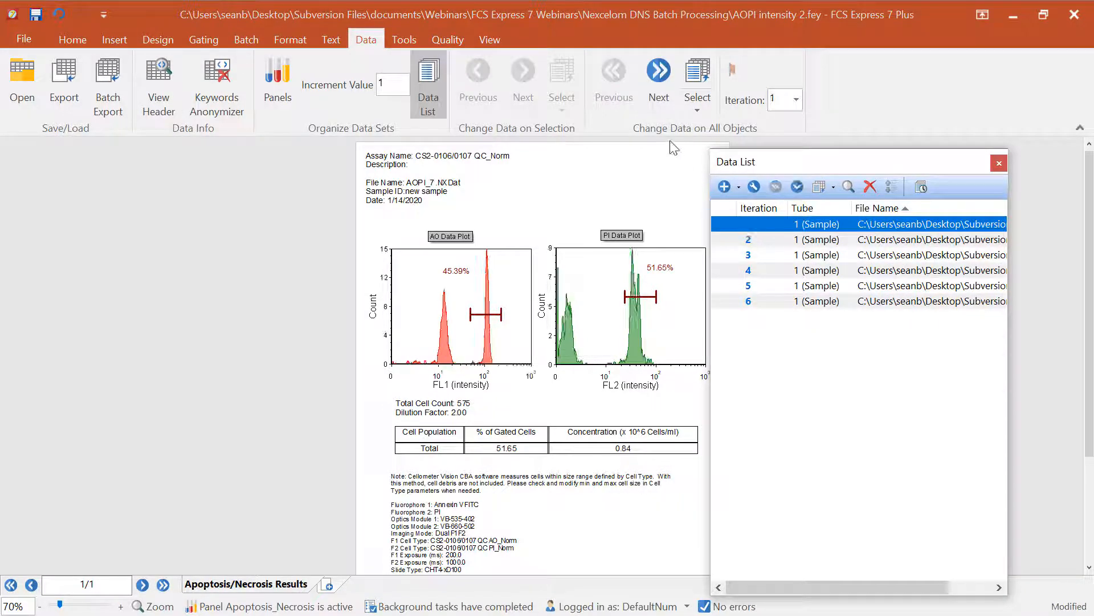
# Step the data on all objects forward several iterations from iteration 1, and back again to iteration 1.
pyautogui.click(665, 78)
pyautogui.click(664, 79)
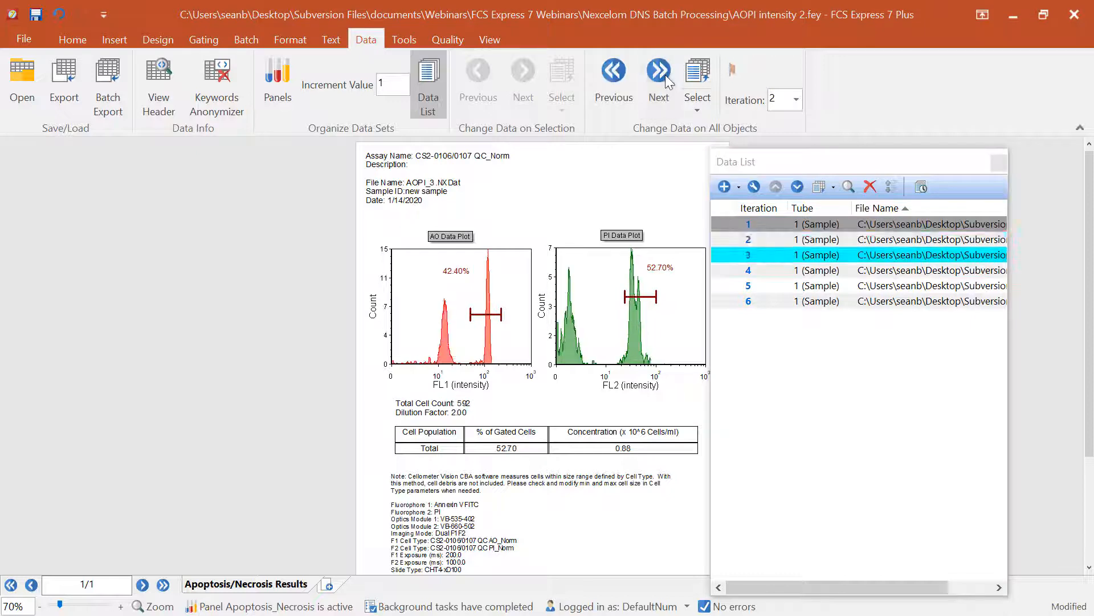
pyautogui.click(664, 79)
pyautogui.click(608, 78)
pyautogui.click(608, 78)
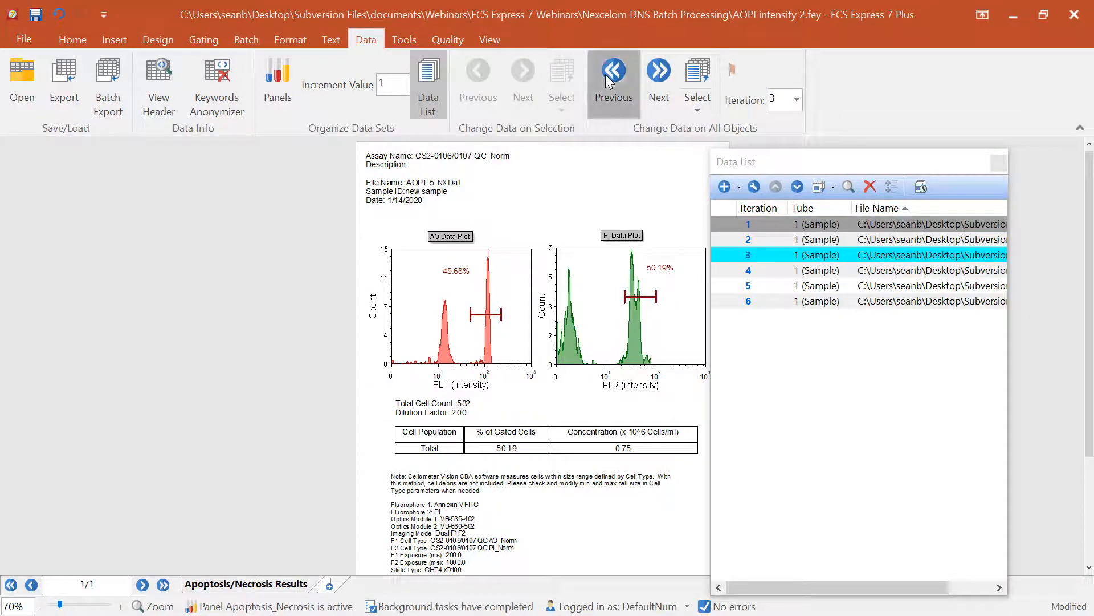
pyautogui.click(608, 79)
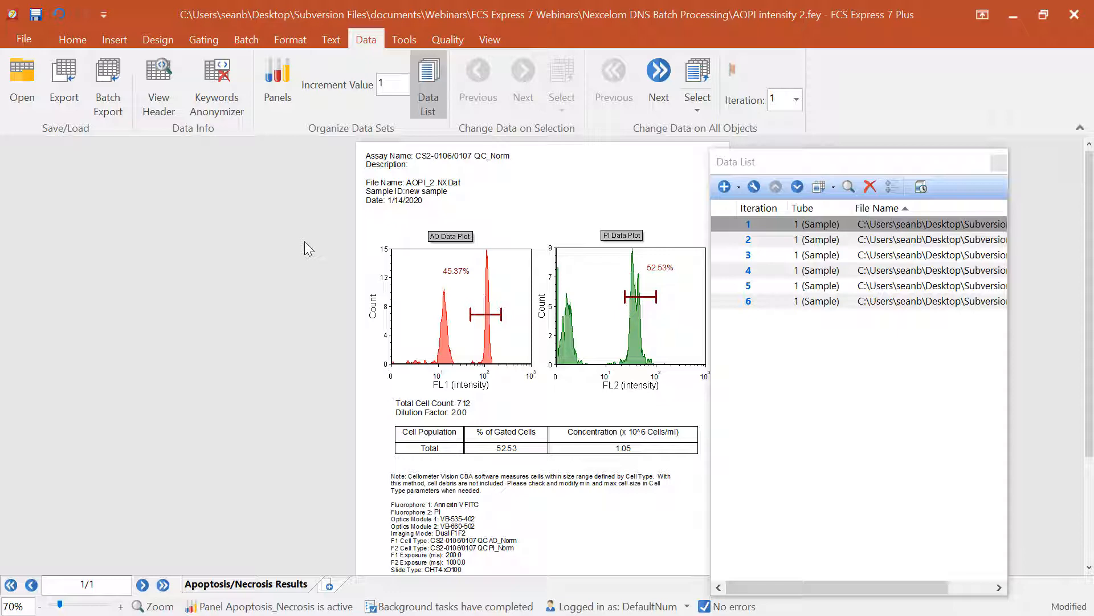
# Save the layout as AOPI_BATCH PROCESSING LAYOUT.fey in the Nexcelom DNS Batch Processing folder.
pyautogui.click(26, 38)
pyautogui.click(28, 37)
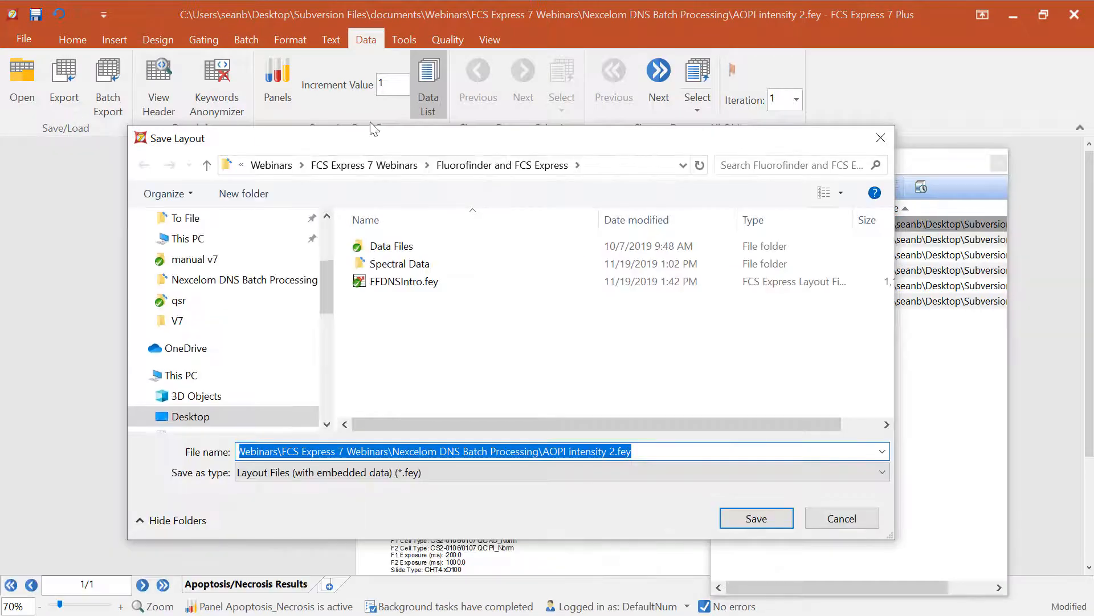
pyautogui.click(392, 165)
pyautogui.click(419, 324)
pyautogui.doubleClick(419, 324)
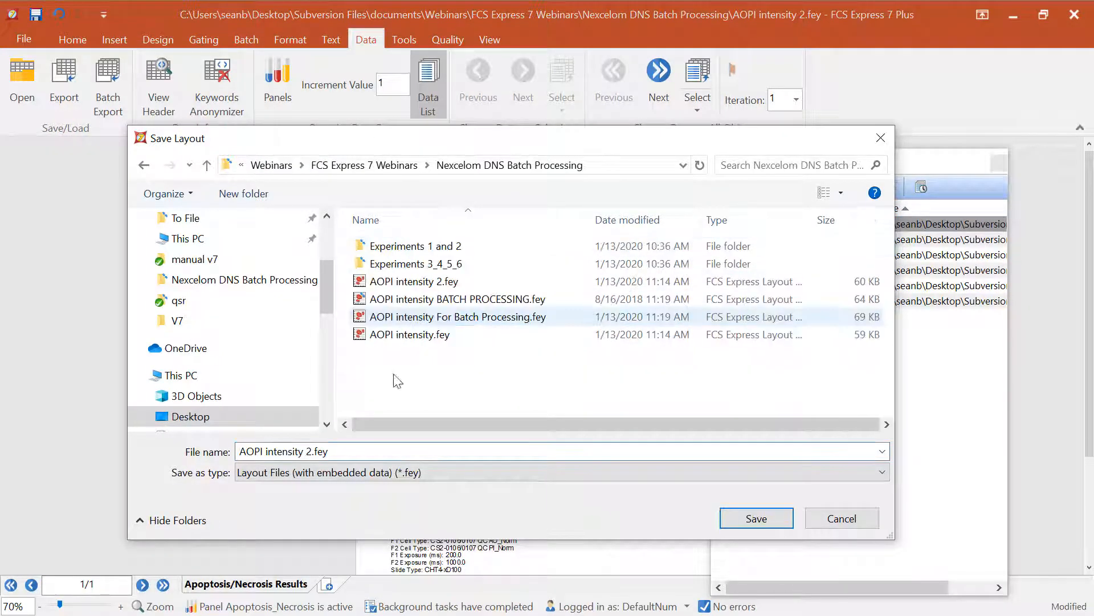
pyautogui.click(312, 452)
pyautogui.moveTo(311, 452); pyautogui.dragTo(236, 452)
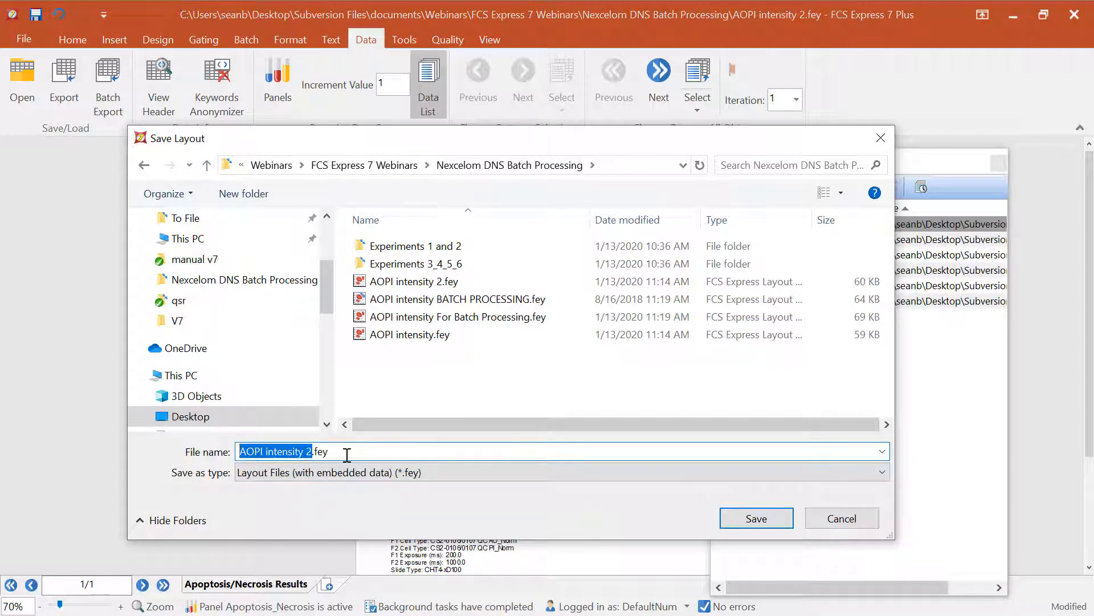
pyautogui.write('AOPI')
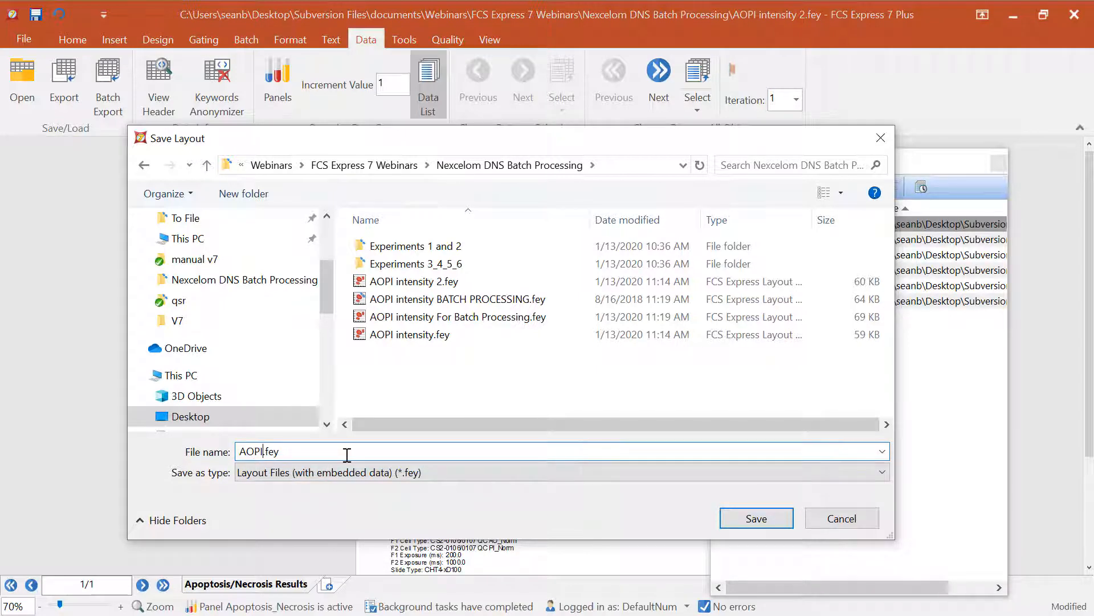
pyautogui.write('_BATCH PROCESSING LAYOUT')
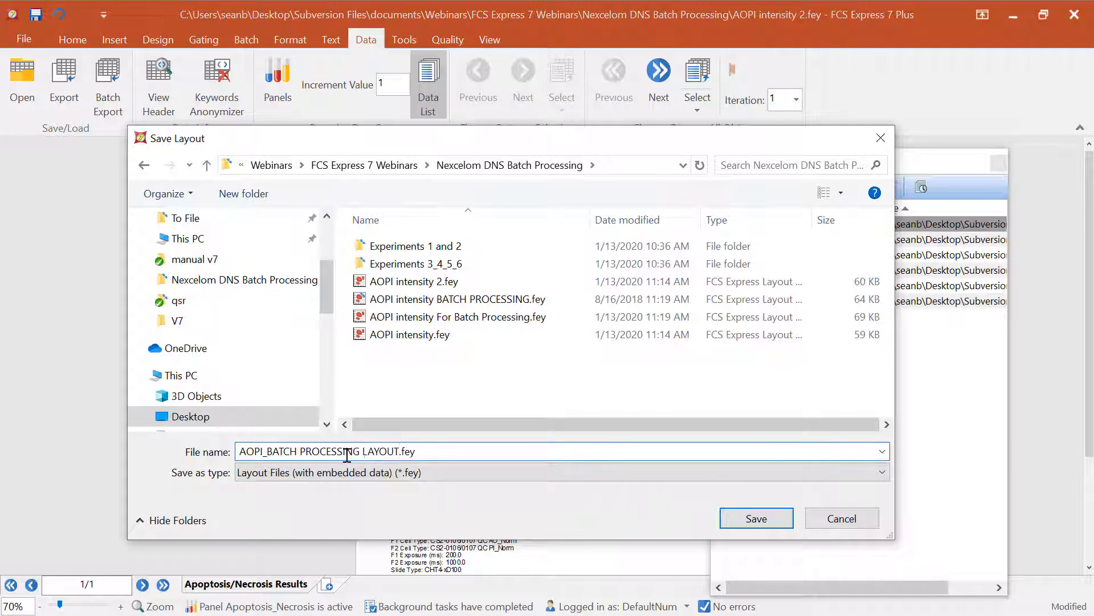
pyautogui.click(764, 518)
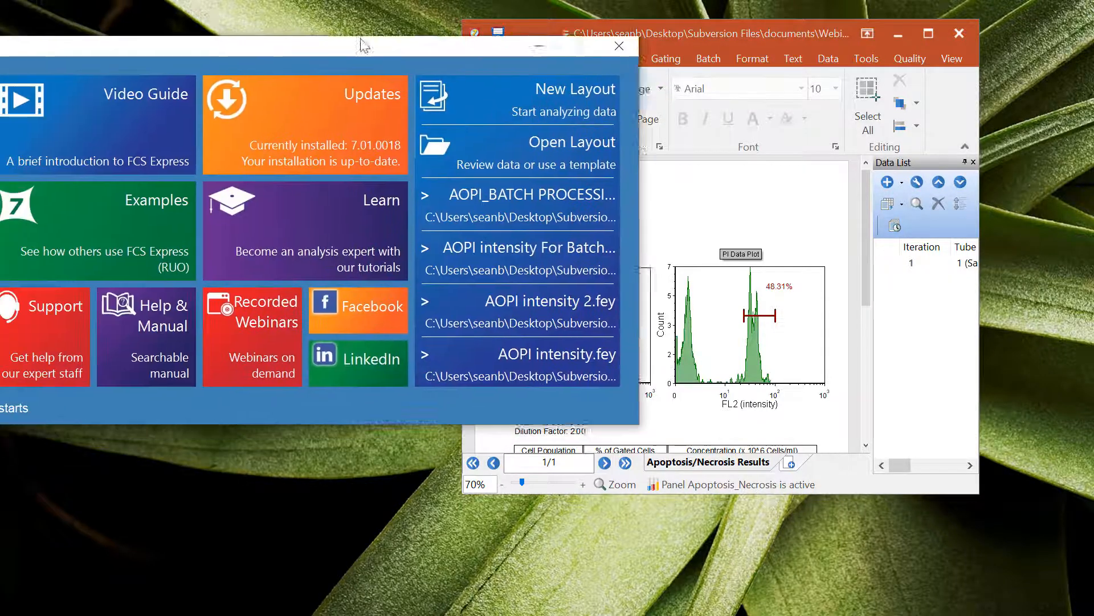
# Open the recent AOPI_BATCH PROCESSING LAYOUT.fey from the welcome screen, maximize it, and move the Data List clear of the PI plot.
pyautogui.moveTo(356, 41); pyautogui.dragTo(546, 29)
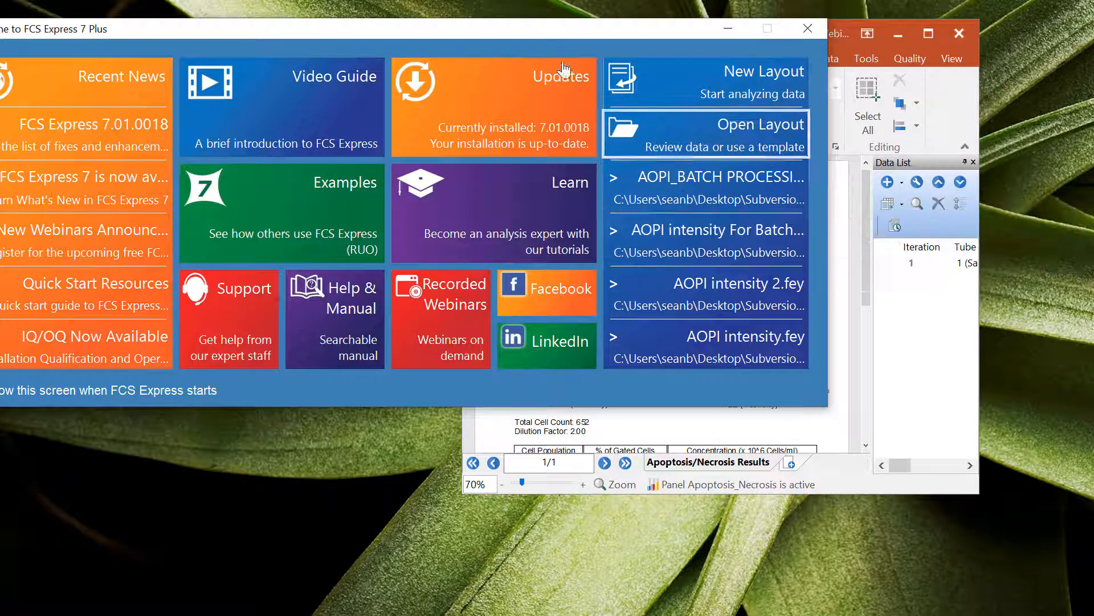
pyautogui.moveTo(597, 27); pyautogui.dragTo(661, 28)
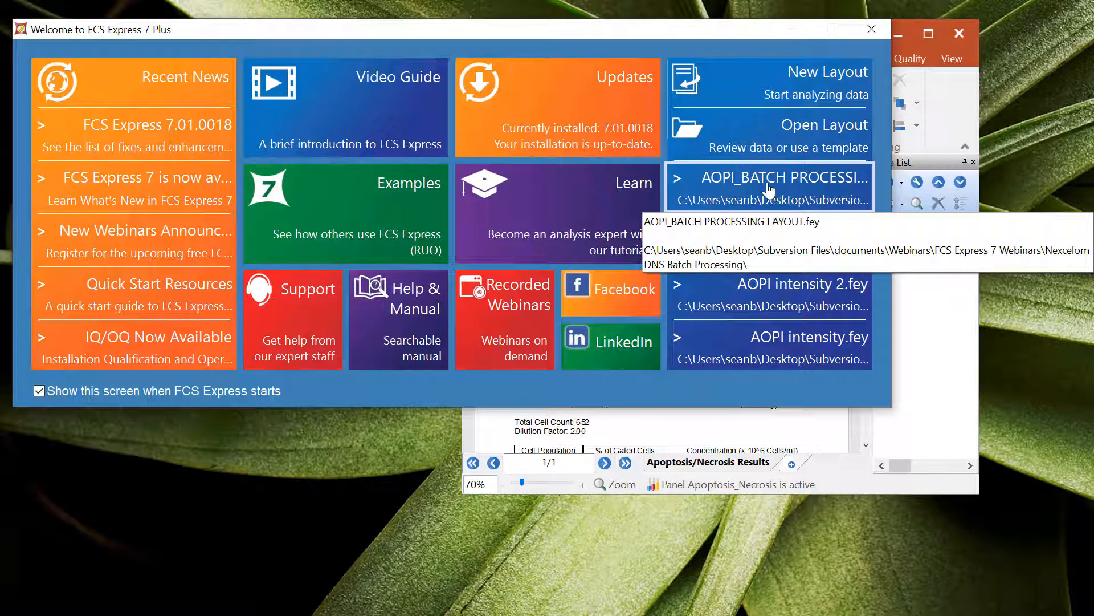
pyautogui.click(768, 184)
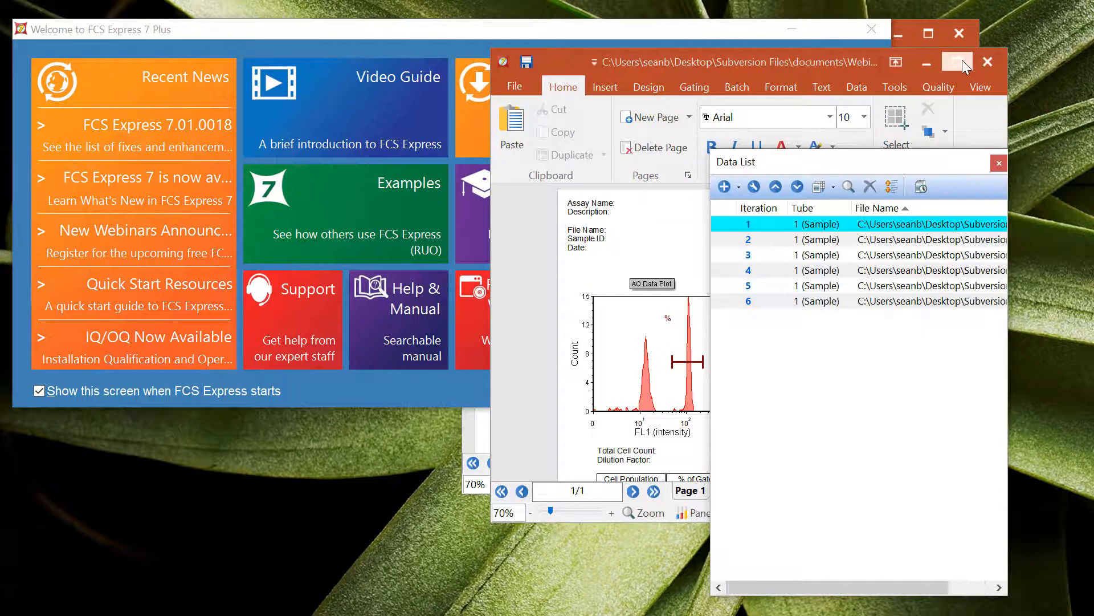
pyautogui.click(958, 61)
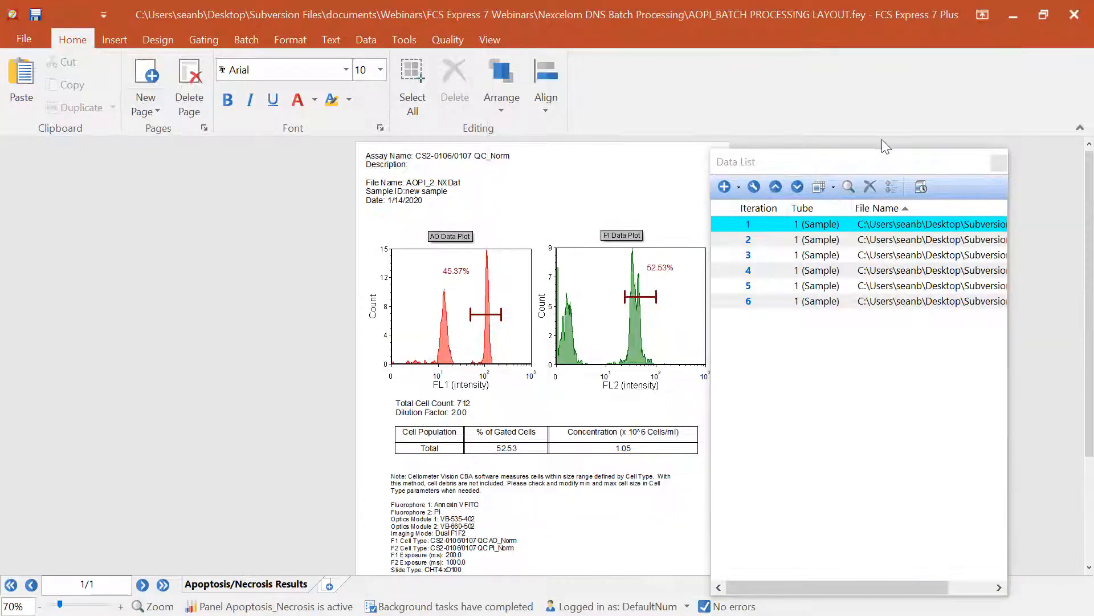
pyautogui.moveTo(871, 163); pyautogui.dragTo(902, 157)
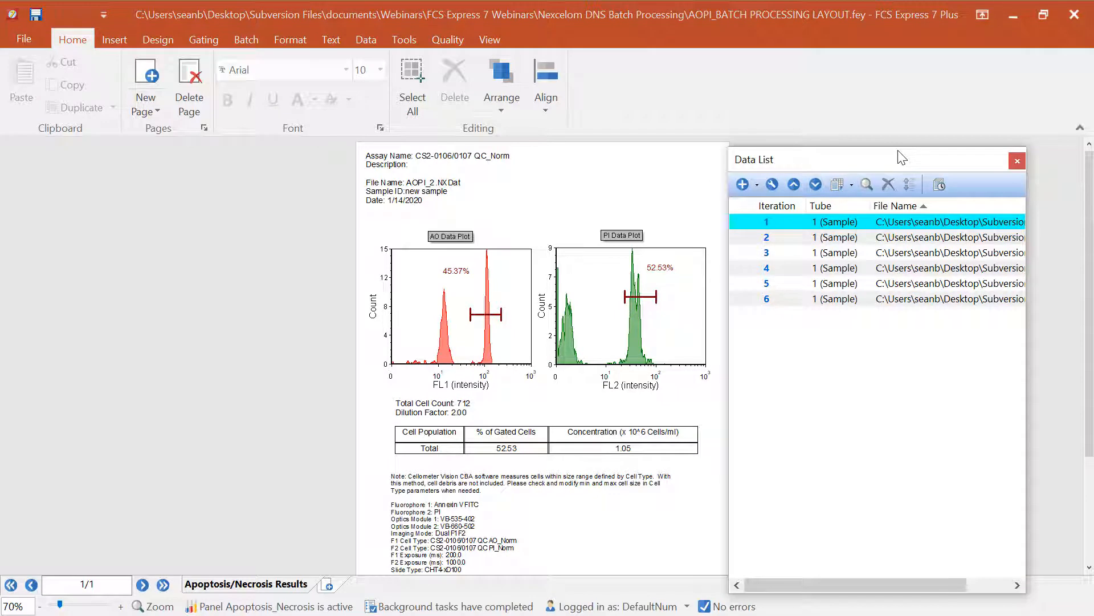
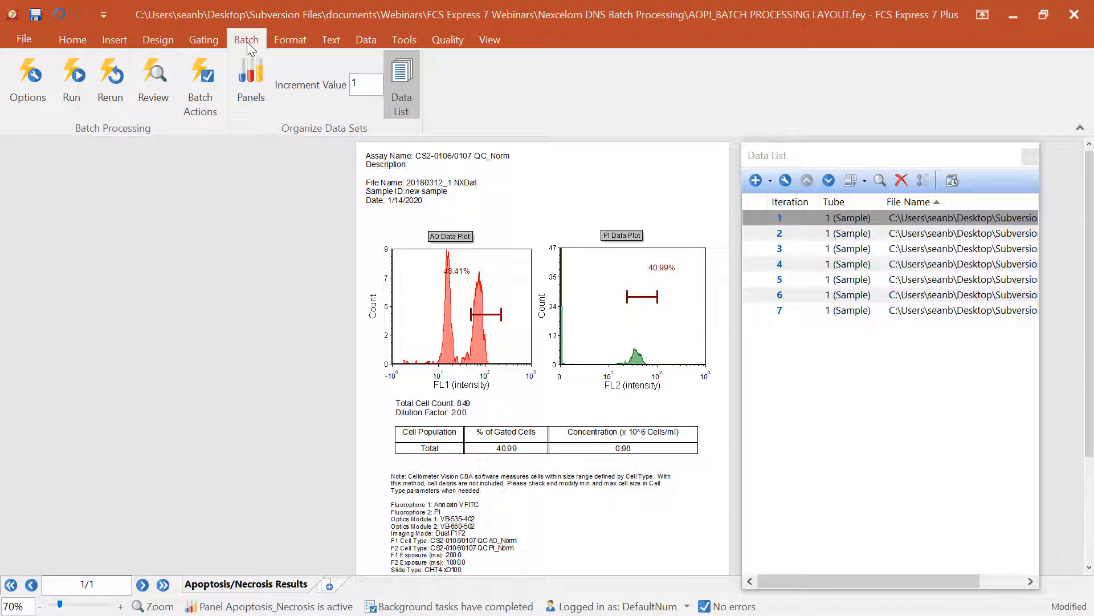
# Open the Batch Actions window, then narrow and reposition it so the Data List and PI plot stay visible.
pyautogui.click(204, 98)
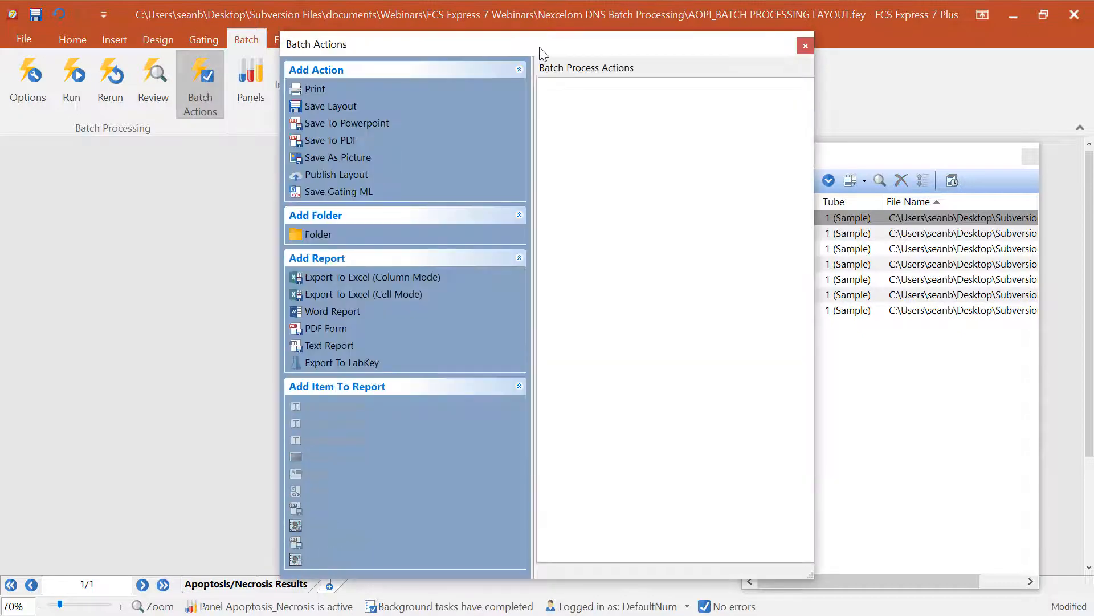
pyautogui.moveTo(593, 45); pyautogui.dragTo(392, 69)
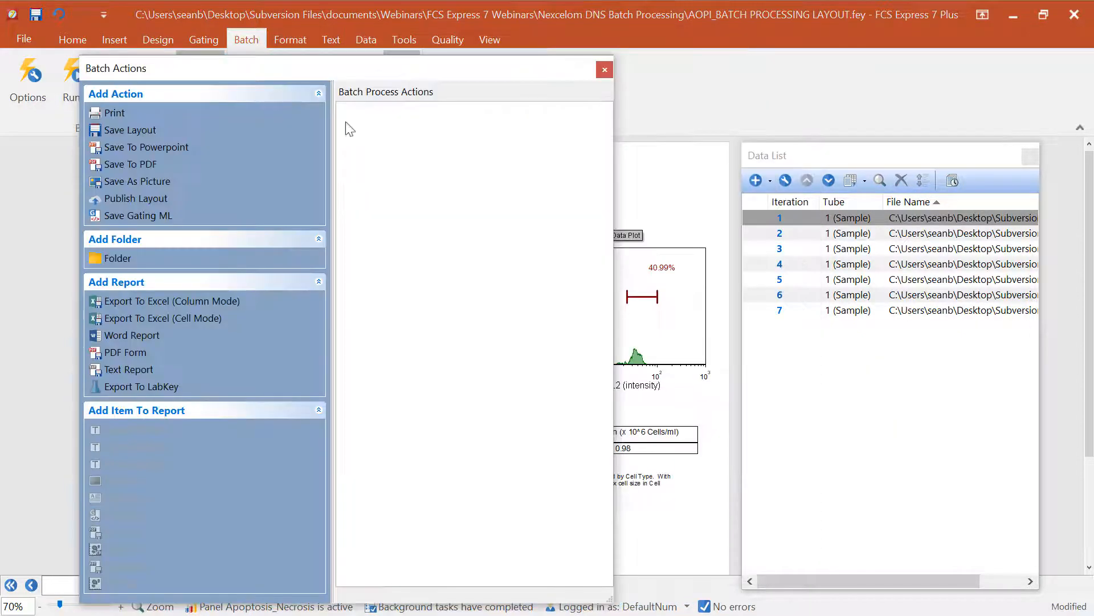
pyautogui.moveTo(335, 178); pyautogui.dragTo(284, 186)
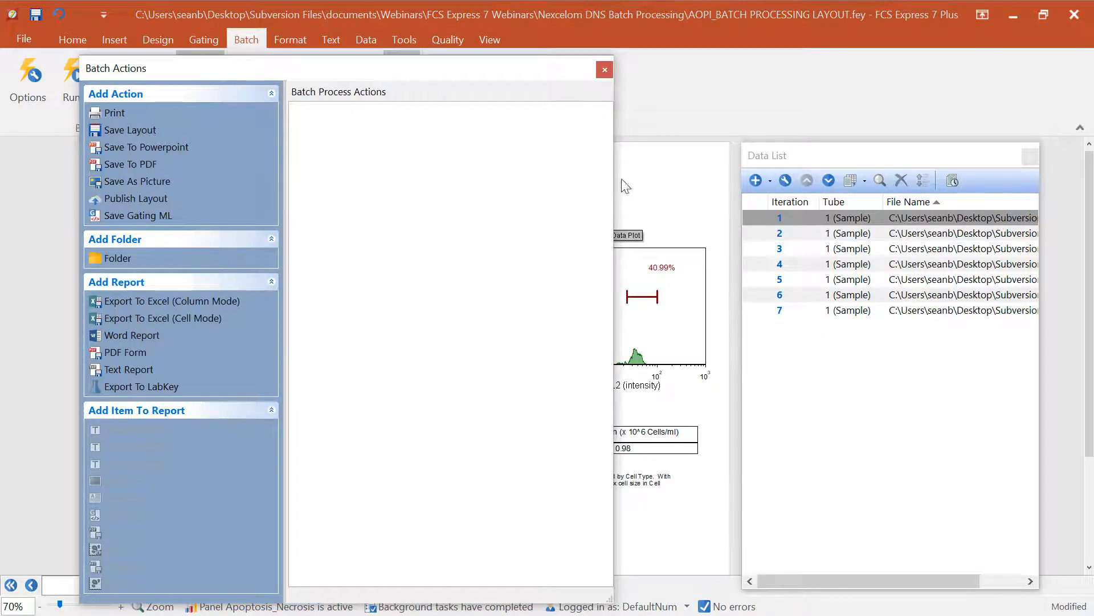
pyautogui.moveTo(615, 177); pyautogui.dragTo(526, 174)
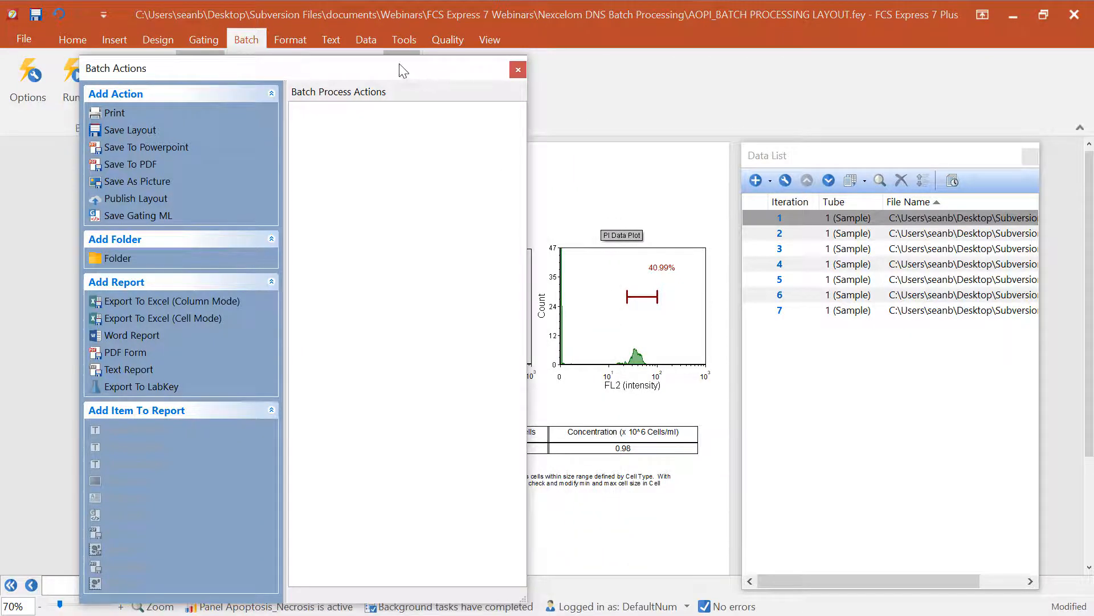
pyautogui.moveTo(400, 65); pyautogui.dragTo(378, 62)
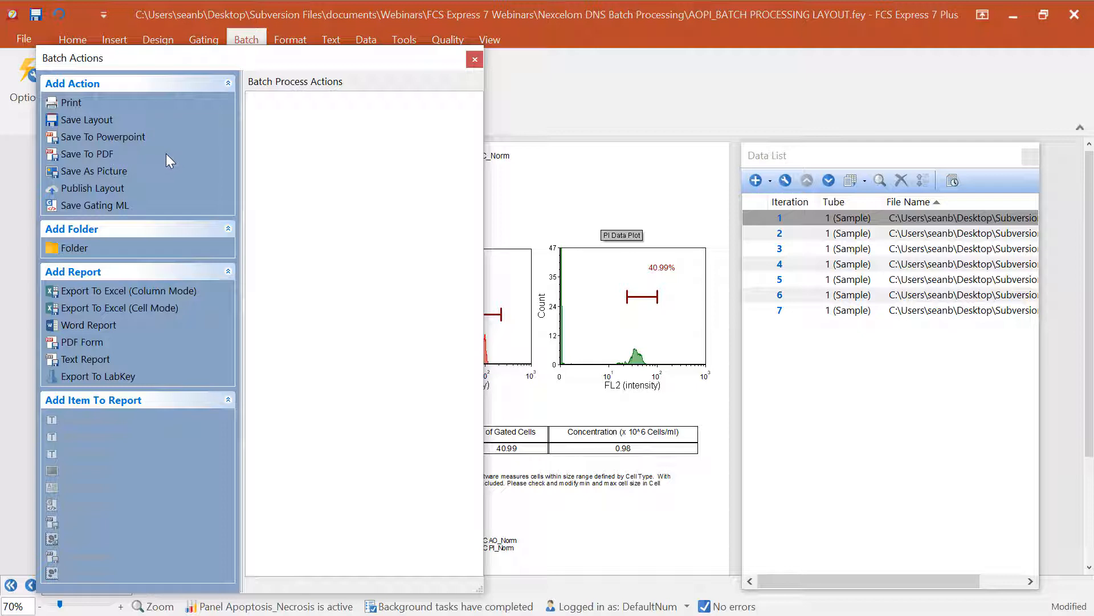
# Start a Save To PDF batch action that combines the output from all iterations into a single file.
pyautogui.click(91, 154)
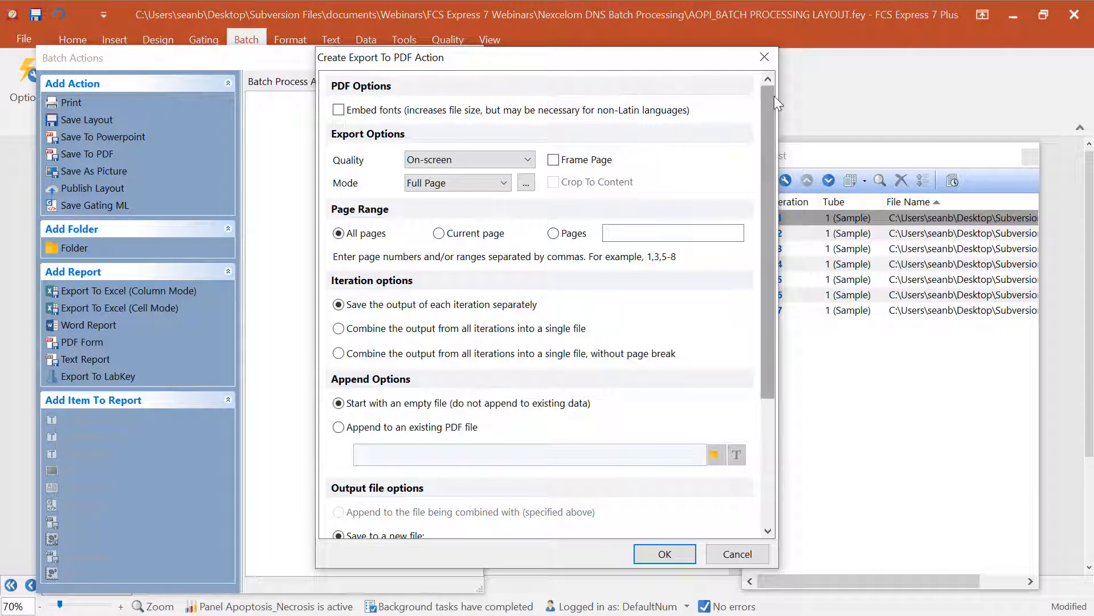
pyautogui.moveTo(774, 96); pyautogui.dragTo(765, 149)
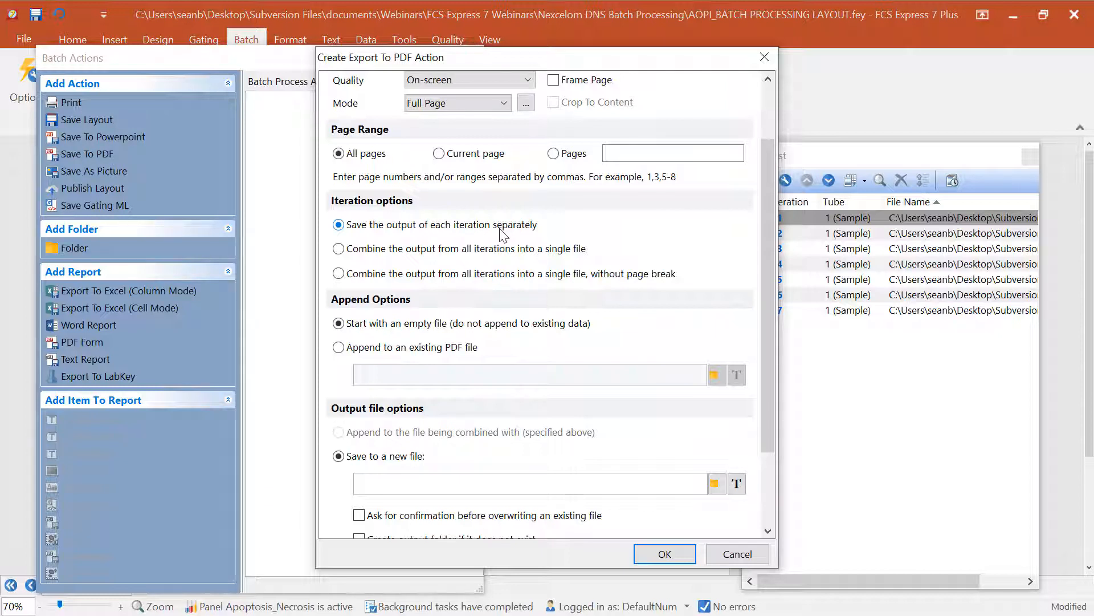
pyautogui.click(340, 250)
pyautogui.moveTo(662, 67); pyautogui.dragTo(614, 68)
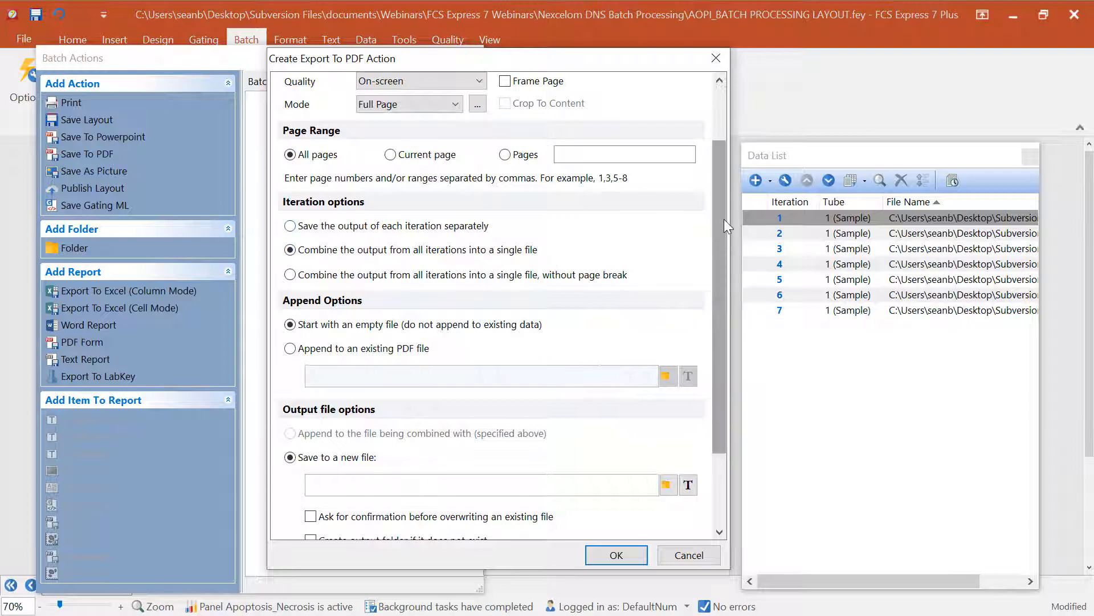
# Set the PDF action's output to a new file named TodaysAnalysis in the Nexcelom DNS Batch Processing folder, and add the action.
pyautogui.scroll(-3, 723, 219)
pyautogui.click(672, 381)
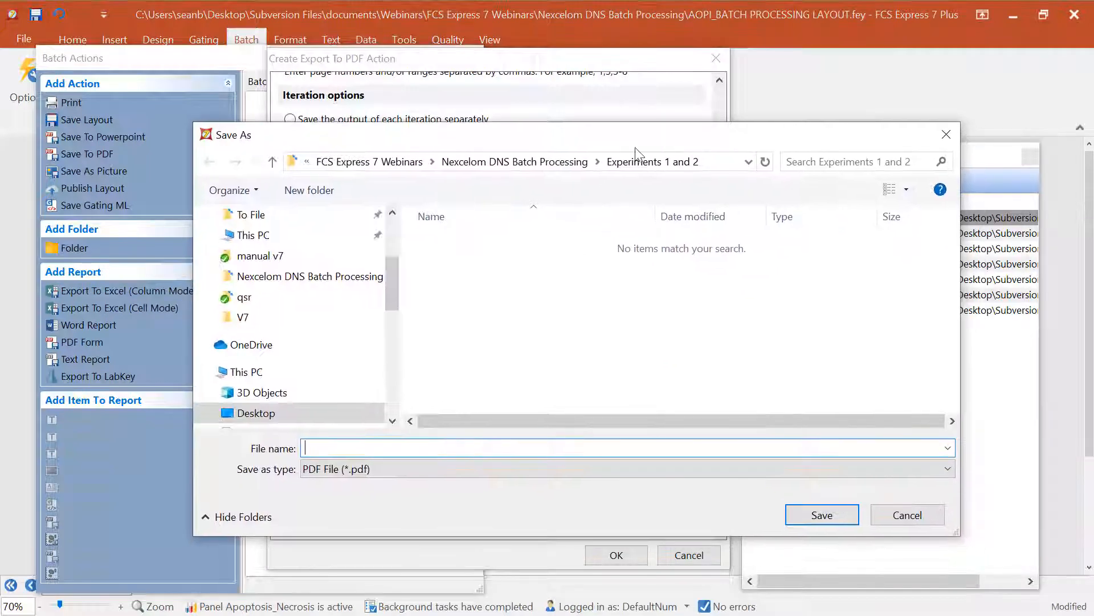
pyautogui.click(515, 162)
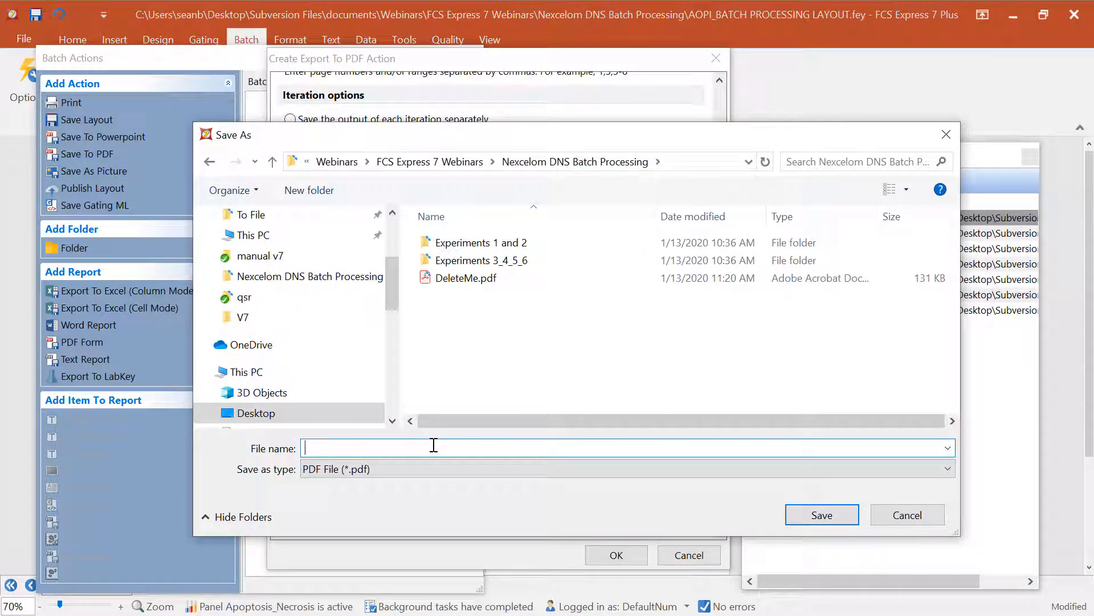
pyautogui.write('TodaysANalysis')
pyautogui.press('BackSpace')
pyautogui.press('BackSpace')
pyautogui.press('BackSpace')
pyautogui.press('BackSpace')
pyautogui.press('BackSpace')
pyautogui.press('BackSpace')
pyautogui.write('nalysis')
pyautogui.press('BackSpace')
pyautogui.press('BackSpace')
pyautogui.press('BackSpace')
pyautogui.press('BackSpace')
pyautogui.write('ysis')
pyautogui.click(826, 515)
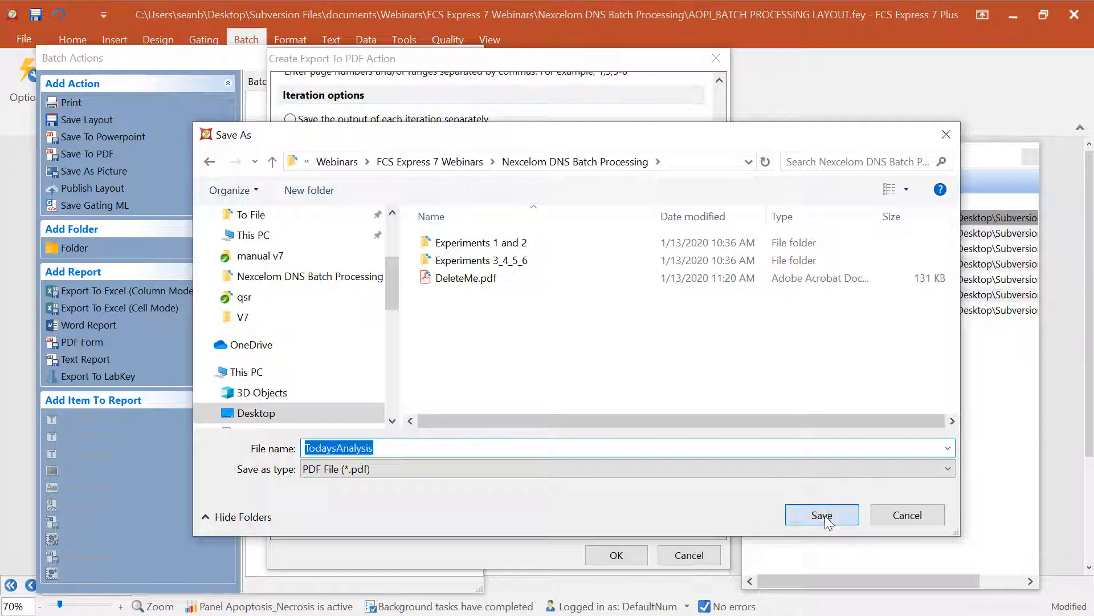
pyautogui.click(616, 555)
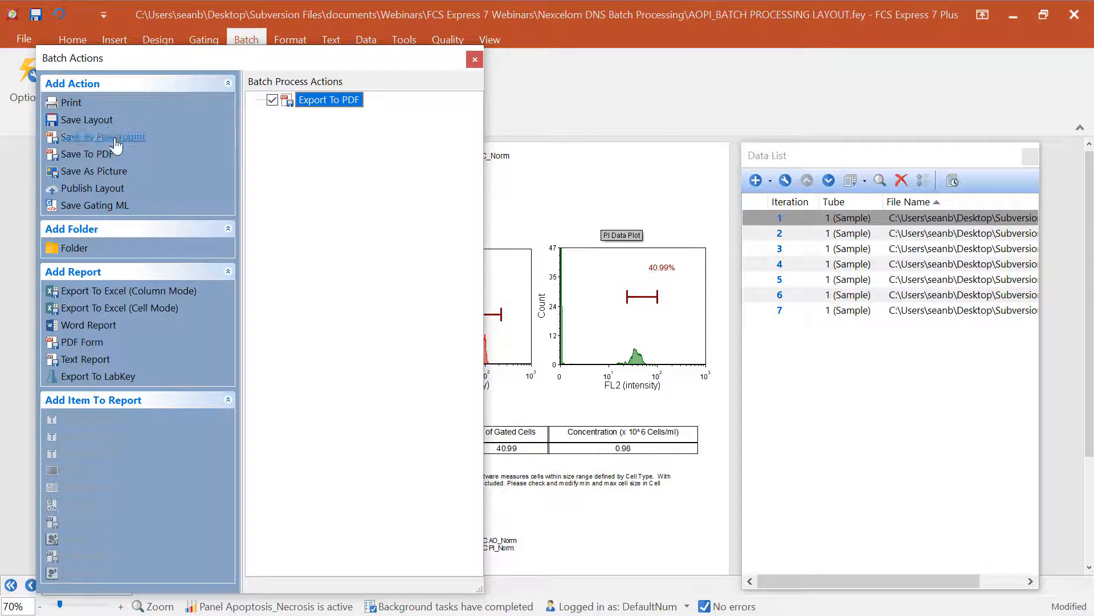
# Start a Save To Powerpoint batch action with the presentation set to open after saving.
pyautogui.click(133, 138)
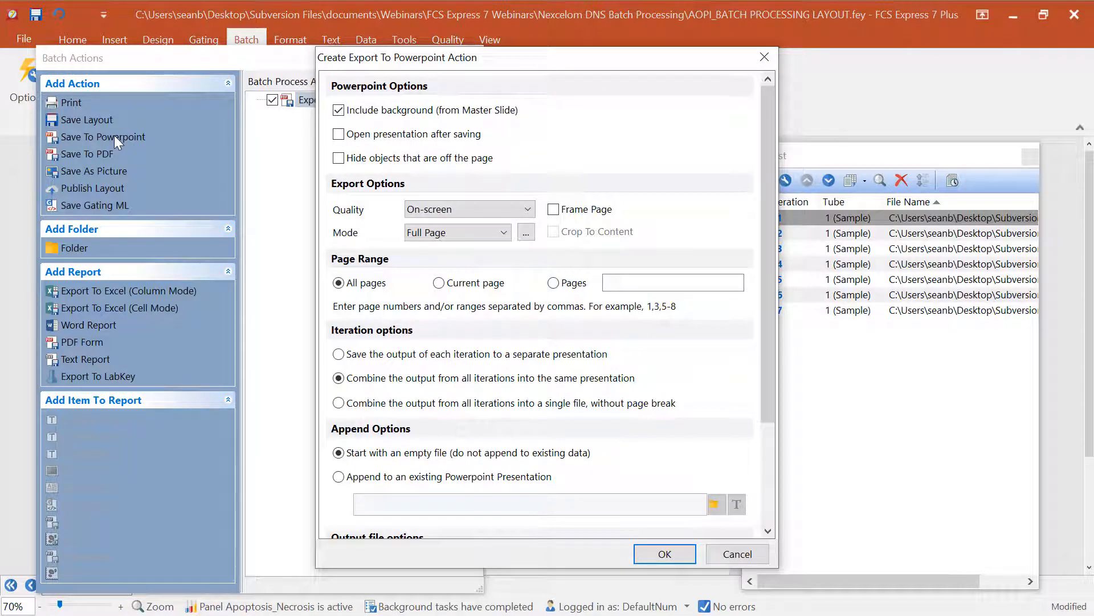
pyautogui.click(339, 134)
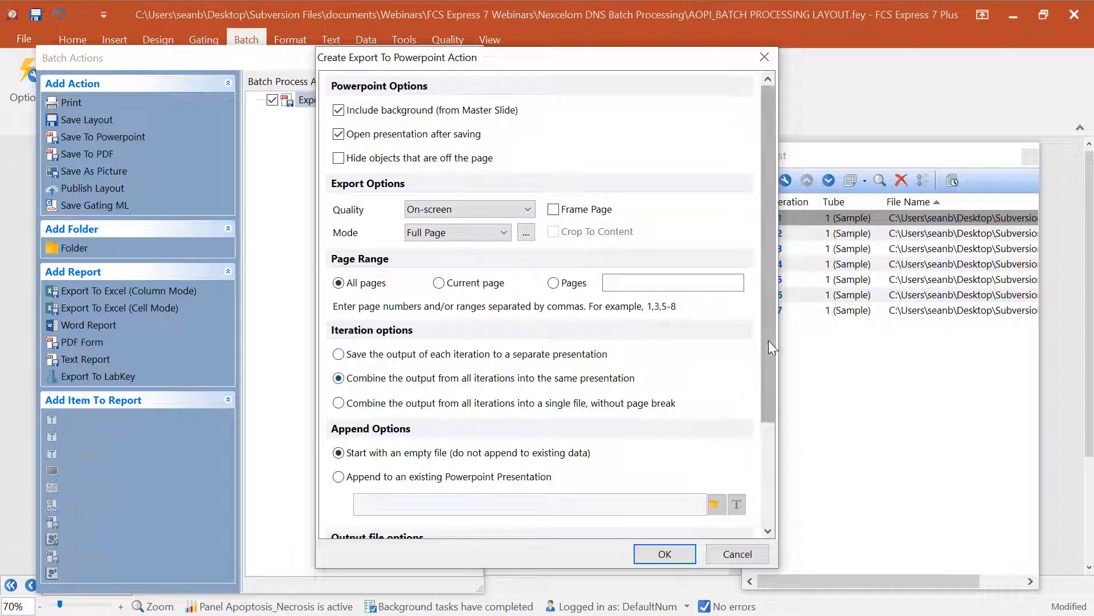
pyautogui.moveTo(688, 65); pyautogui.dragTo(619, 44)
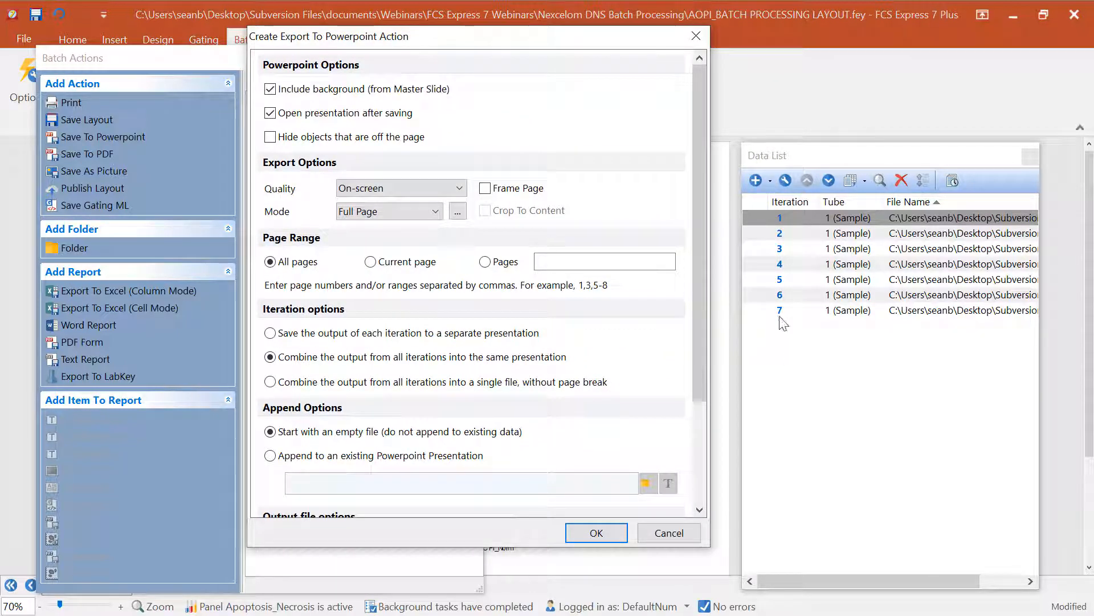
# Set the Powerpoint action's output to a new file named TodaysAnalysis.pptx in the Nexcelom DNS Batch Processing folder.
pyautogui.moveTo(694, 305); pyautogui.dragTo(701, 432)
pyautogui.click(648, 452)
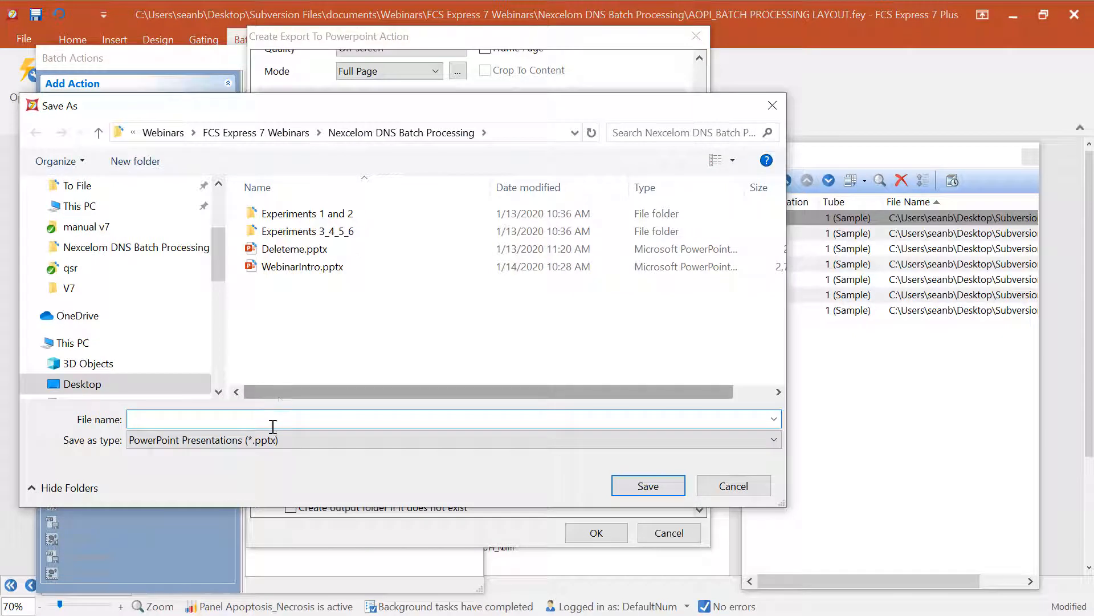
pyautogui.write('Todays')
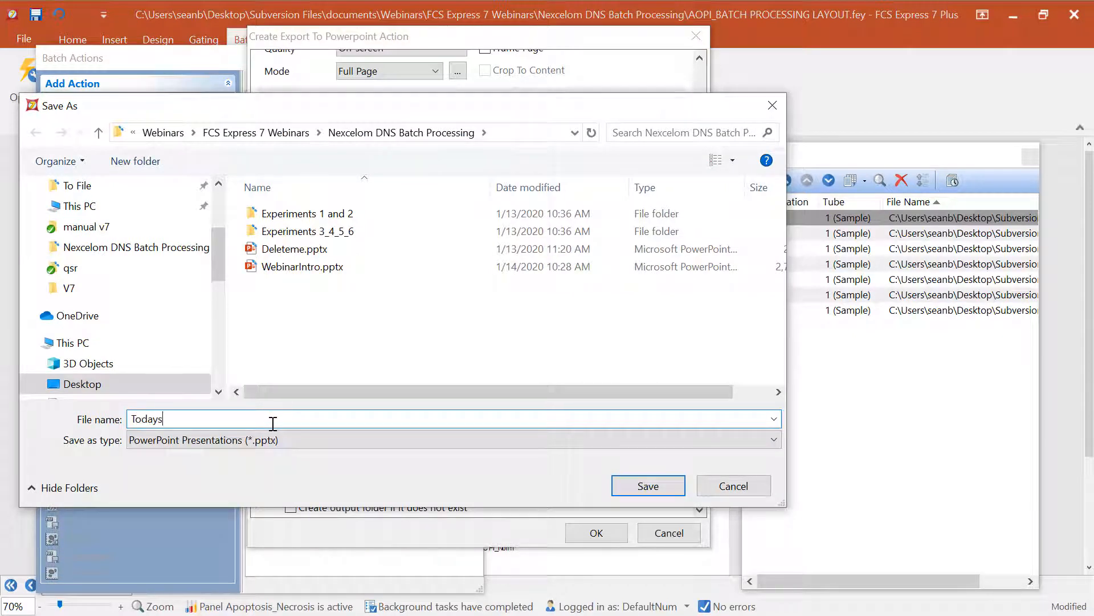
pyautogui.write('Analysis')
pyautogui.click(657, 484)
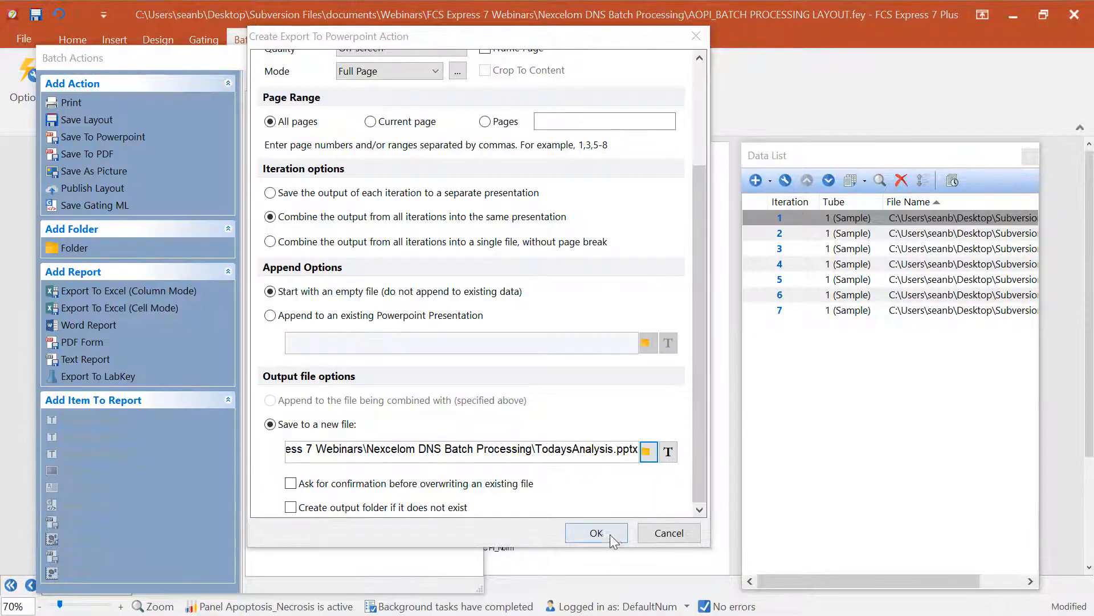
# Add the configured Powerpoint export to the batch process actions and move the Batch Actions window off the layout.
pyautogui.click(597, 532)
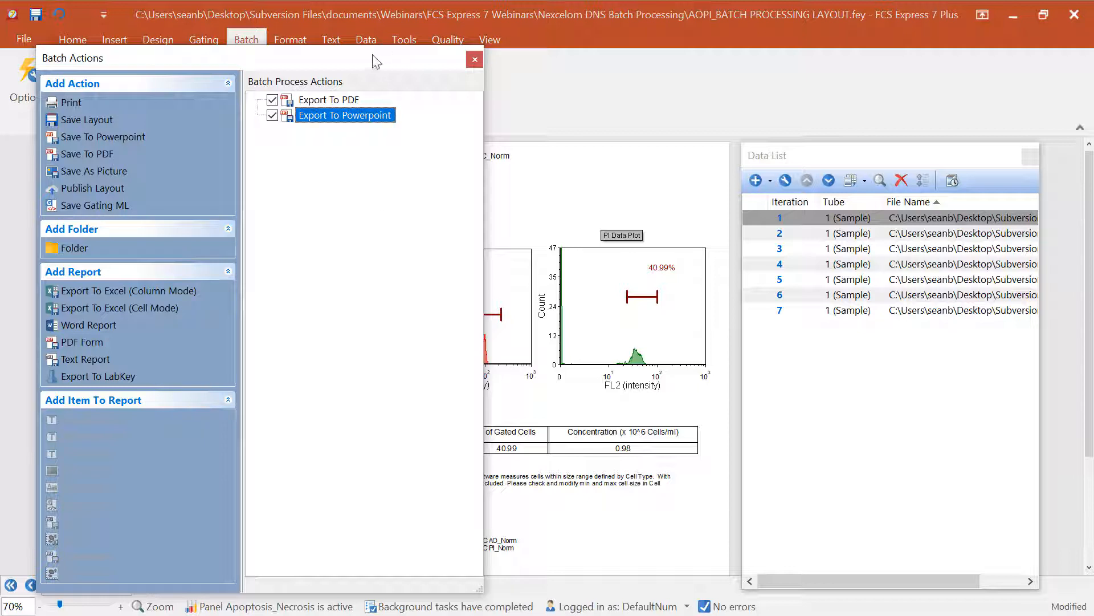
pyautogui.moveTo(406, 61); pyautogui.dragTo(372, 60)
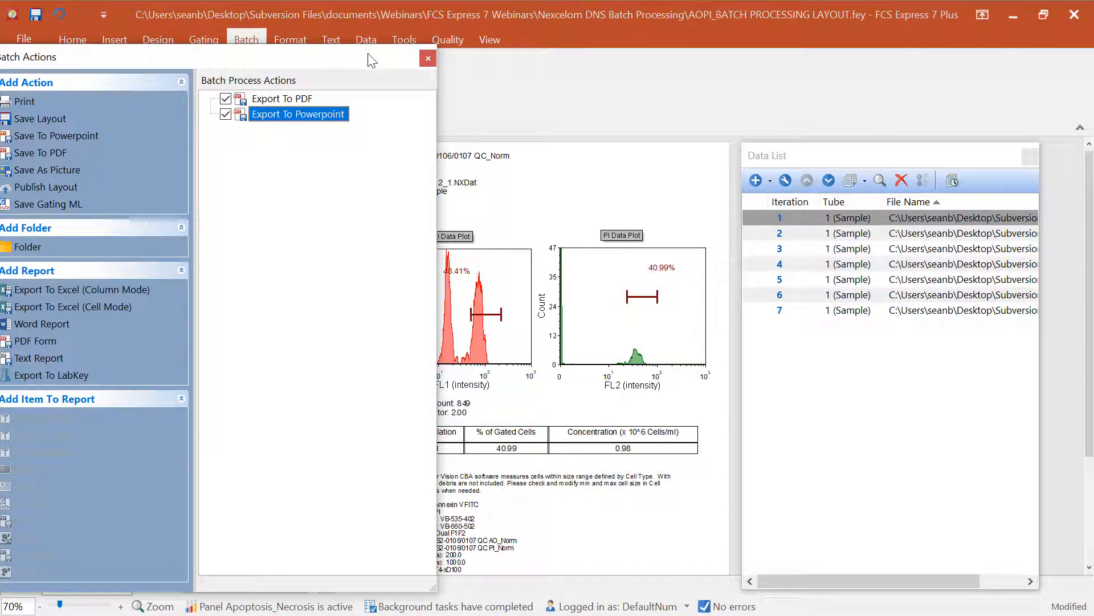
pyautogui.moveTo(337, 54); pyautogui.dragTo(369, 54)
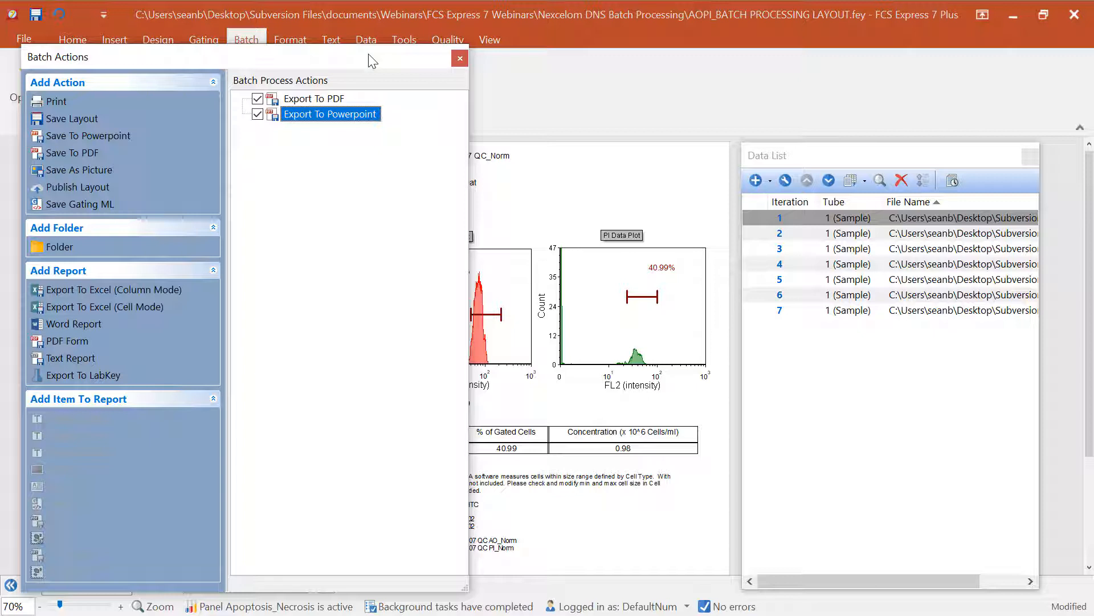
# Add an Export To Excel (Column Mode) action that saves to a new file named TodaysAnalysis.xlsx in the Nexcelom DNS Batch Processing folder.
pyautogui.click(138, 291)
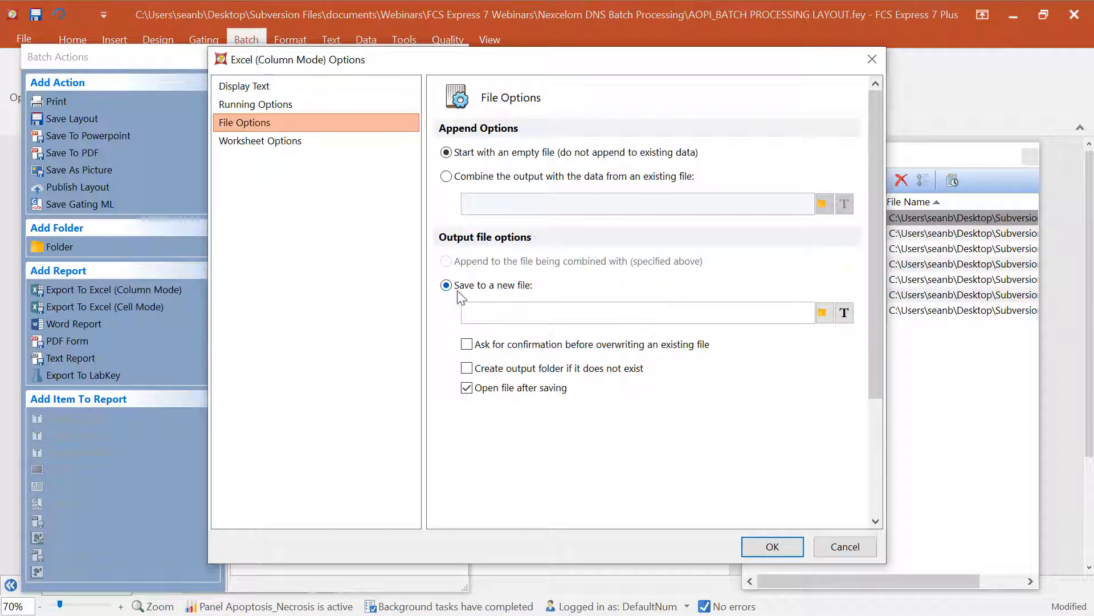
pyautogui.click(823, 315)
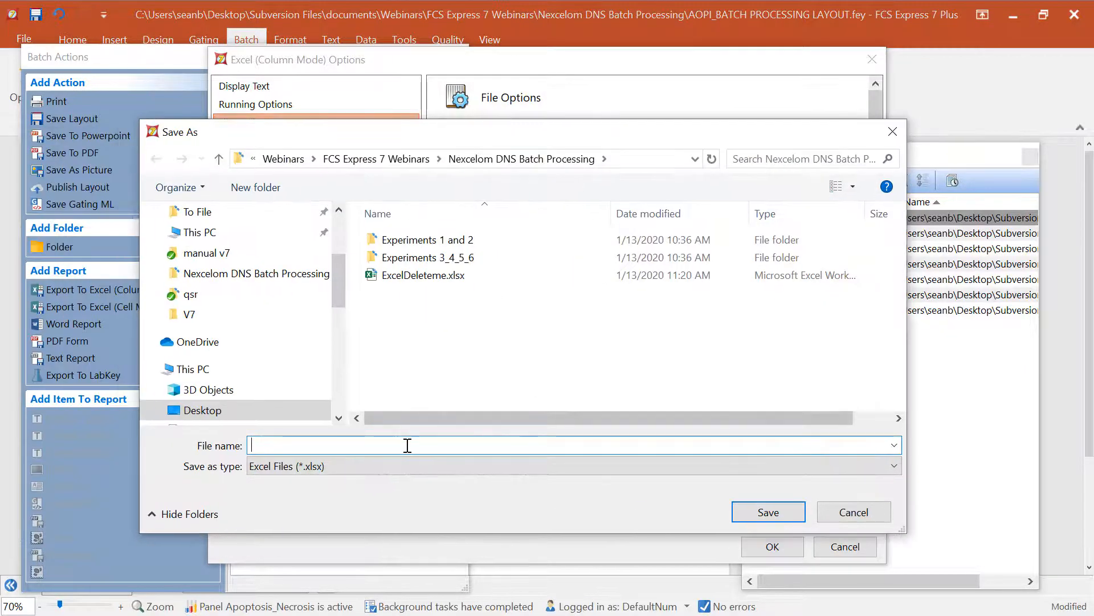
pyautogui.write('TodaysAnalysis')
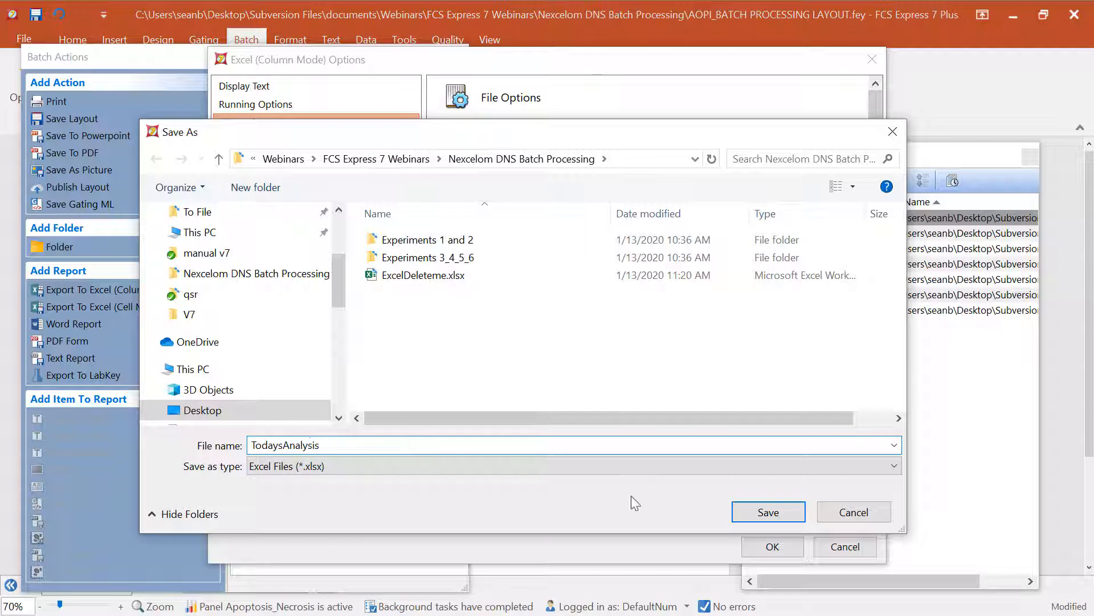
pyautogui.click(775, 515)
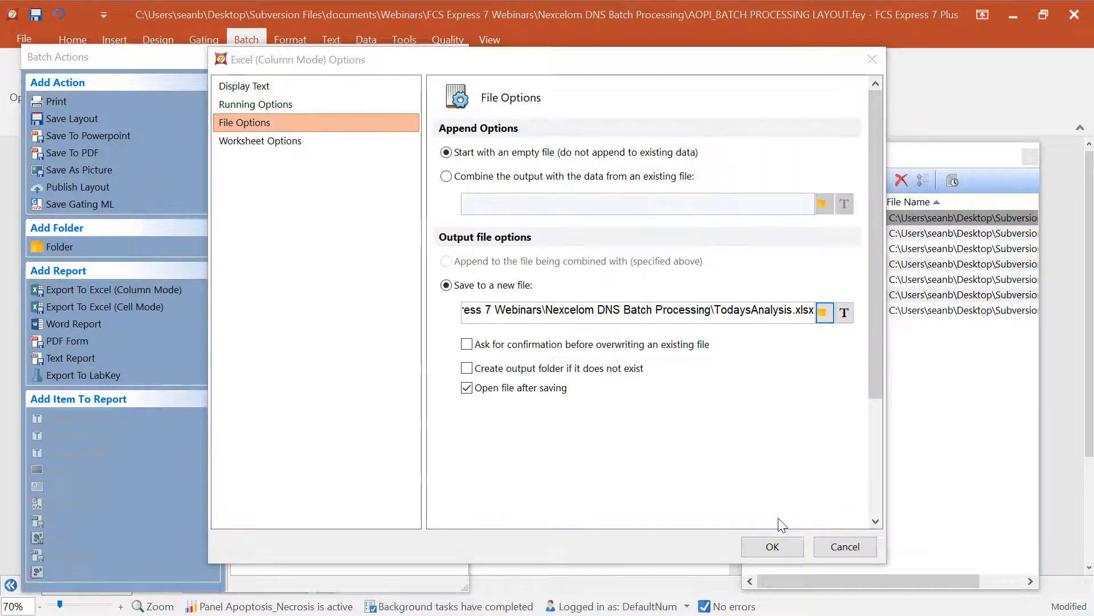
pyautogui.click(785, 547)
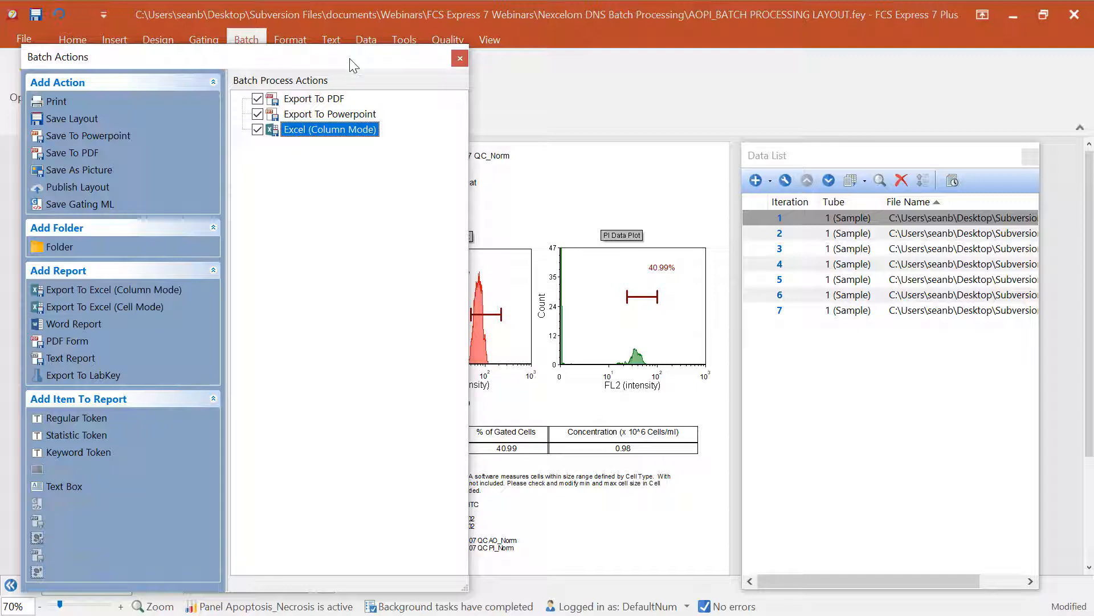
# Add the File Name and Date tokens from the layout's header text box to the Excel (Column Mode) report.
pyautogui.moveTo(387, 69); pyautogui.dragTo(238, 67)
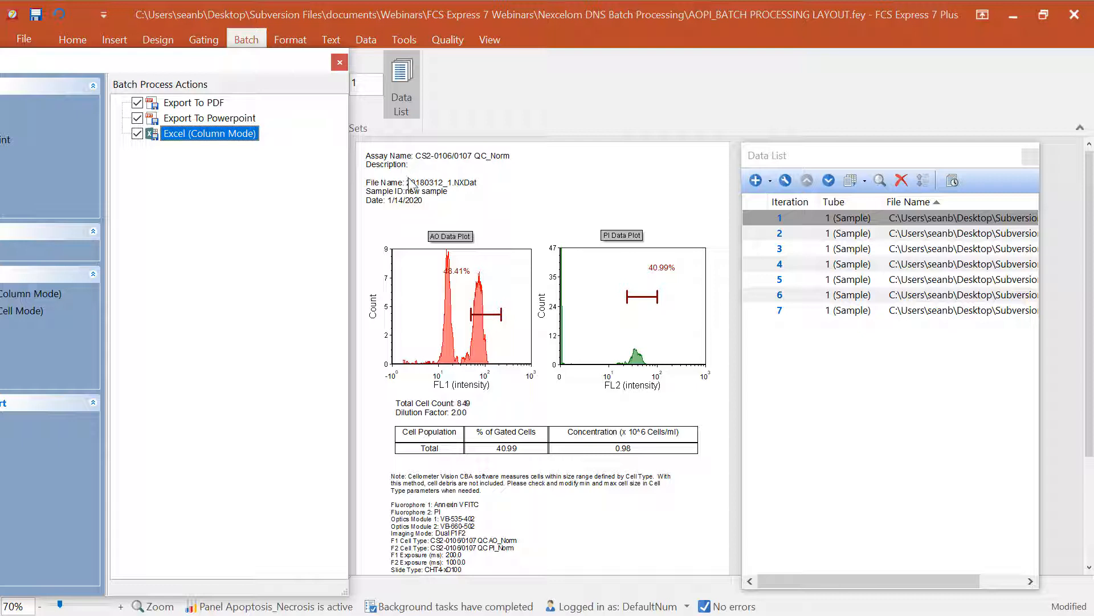
pyautogui.click(461, 188)
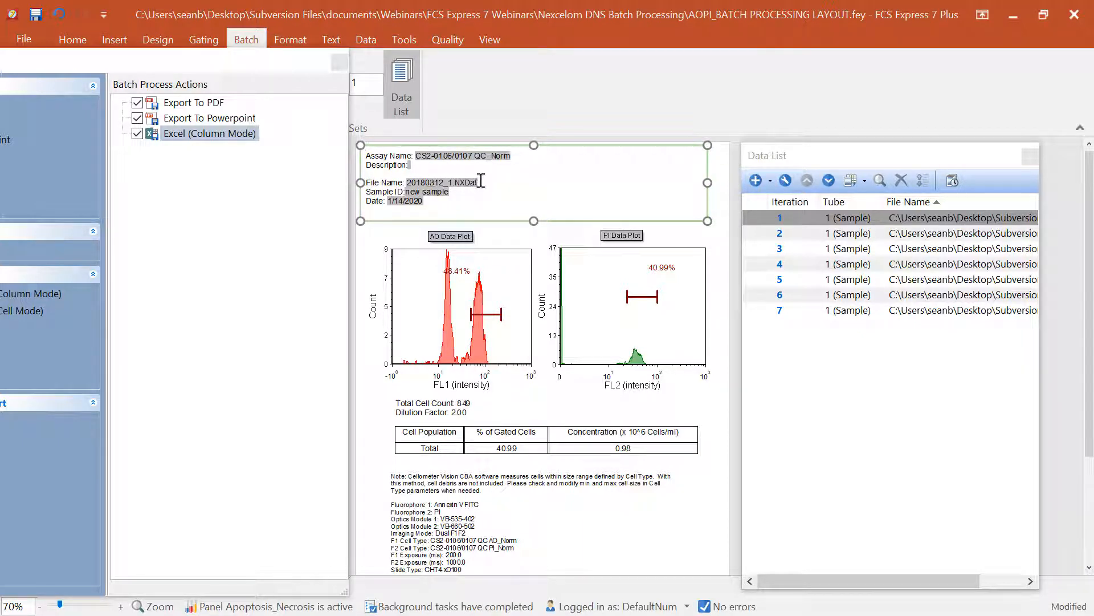
pyautogui.moveTo(481, 181); pyautogui.dragTo(200, 131)
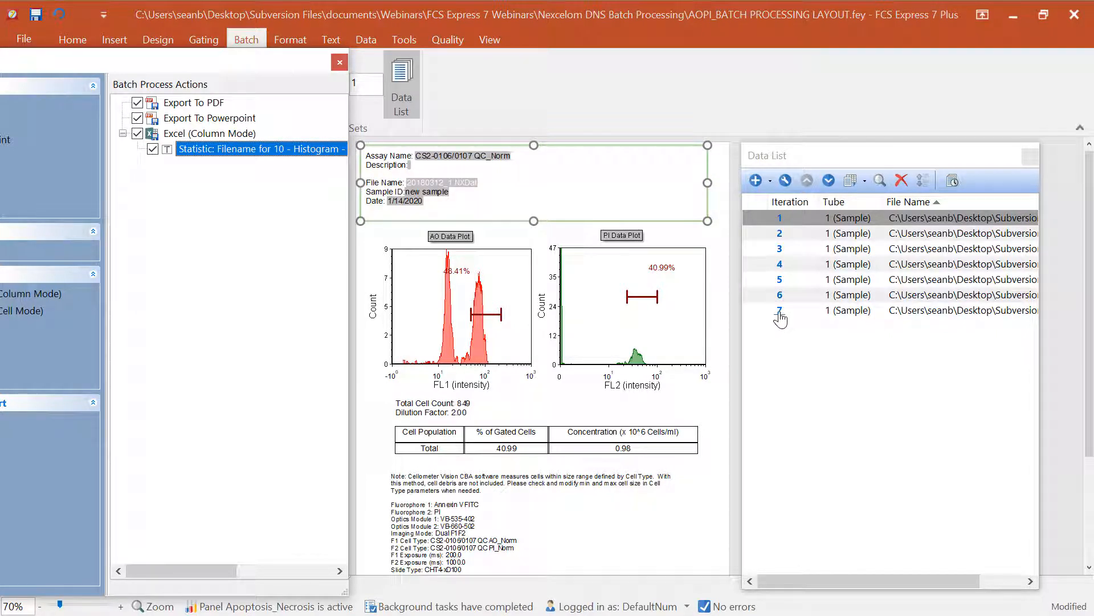
pyautogui.click(435, 200)
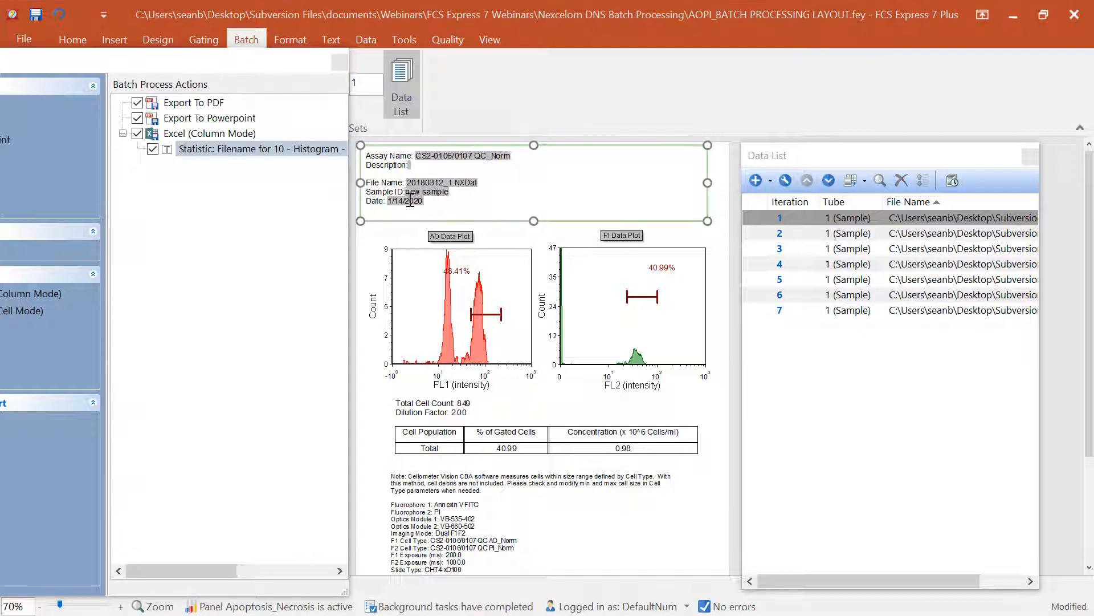
pyautogui.moveTo(413, 208); pyautogui.dragTo(230, 136)
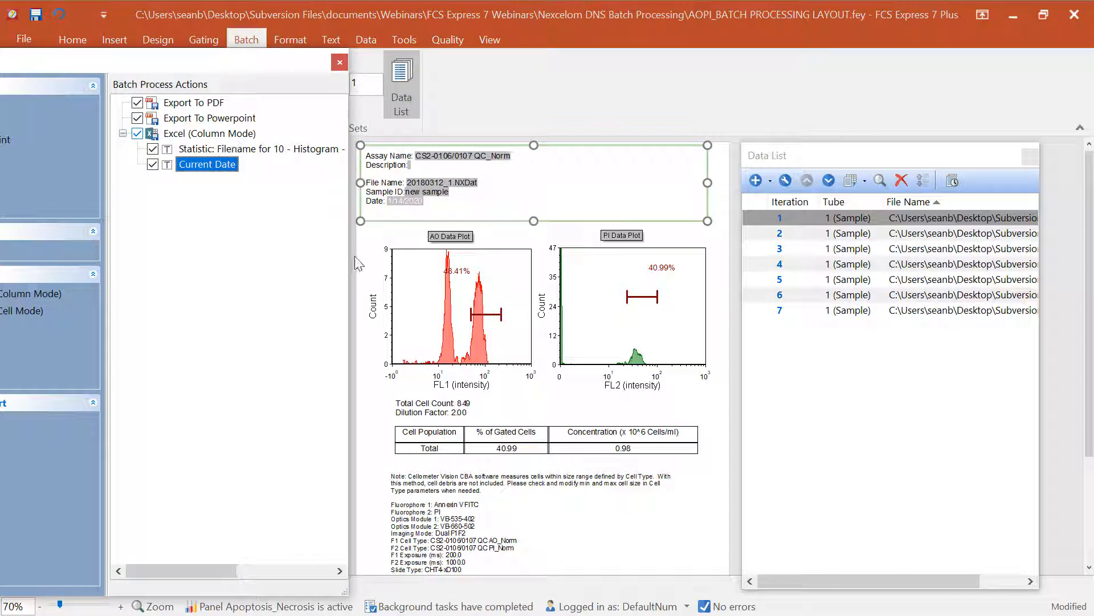
# Add the percentage statistic shown on the AO Data Plot to the Excel (Column Mode) report.
pyautogui.click(464, 265)
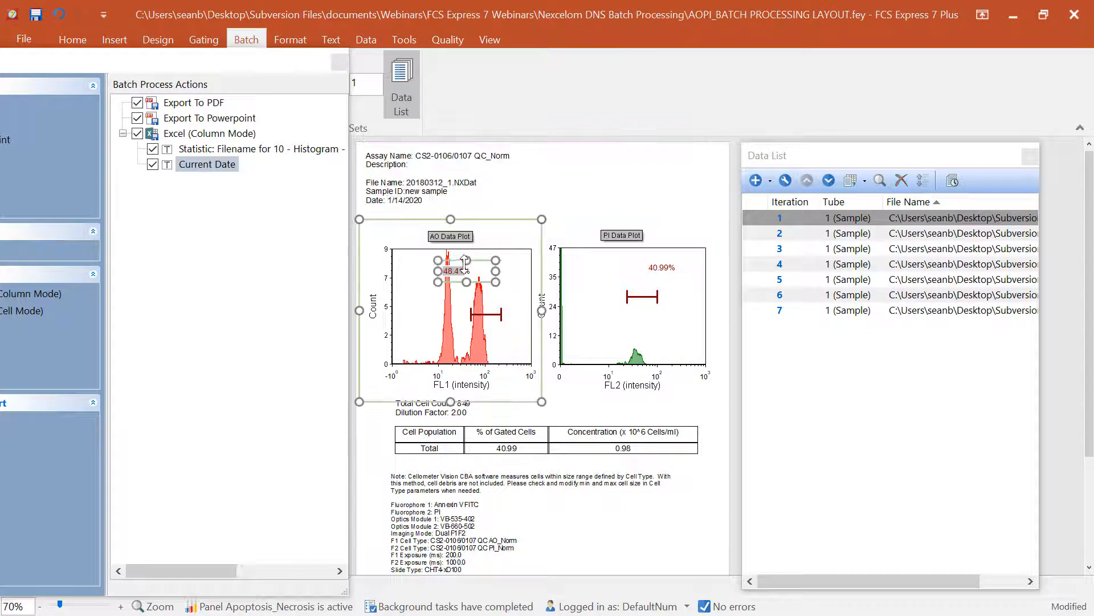
pyautogui.moveTo(481, 261); pyautogui.dragTo(497, 257)
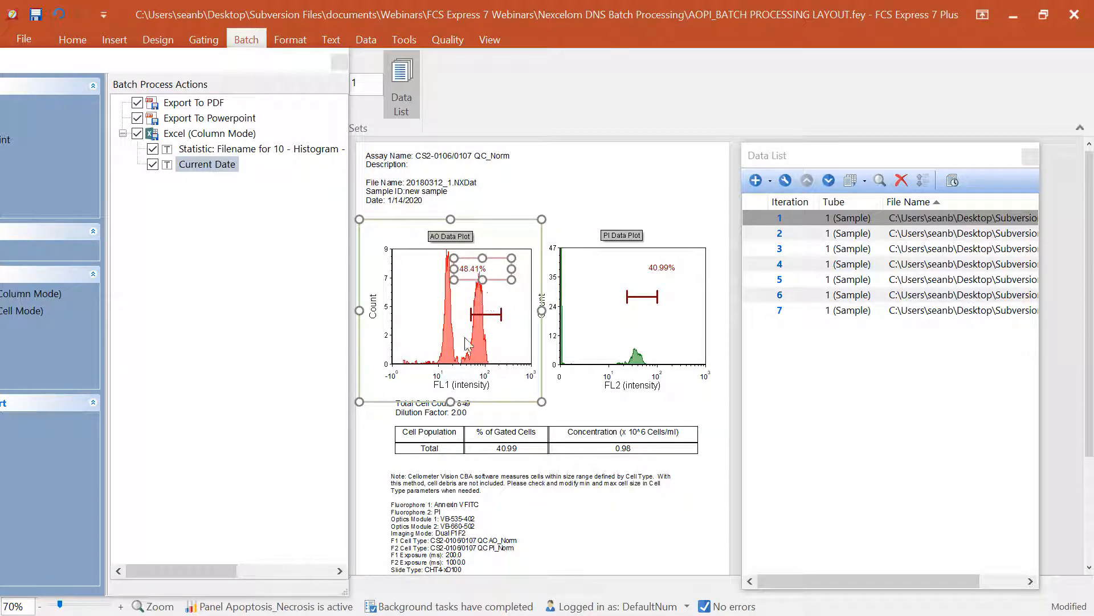
pyautogui.moveTo(493, 262); pyautogui.dragTo(228, 133)
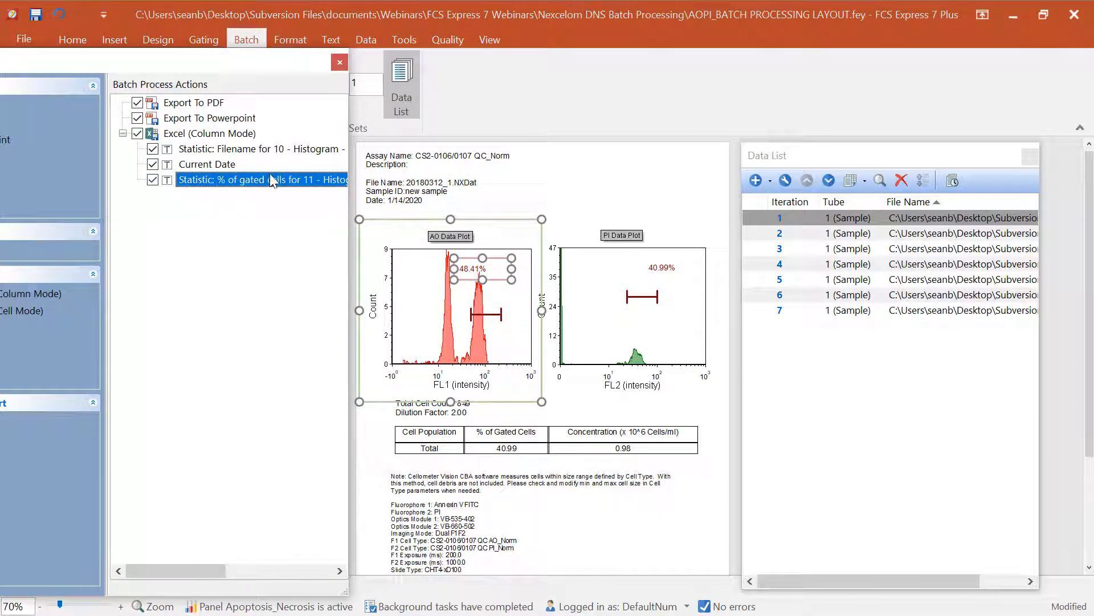
# Add the # of Events and Median statistics for marker M1 of the PI Data Plot to the Excel report.
pyautogui.click(661, 268)
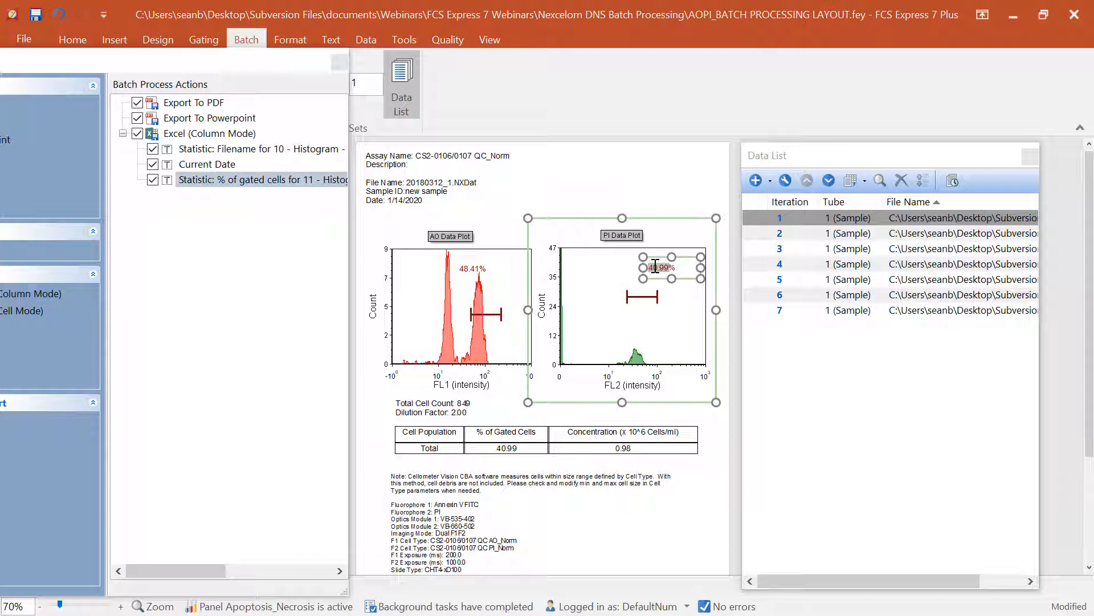
pyautogui.click(640, 298)
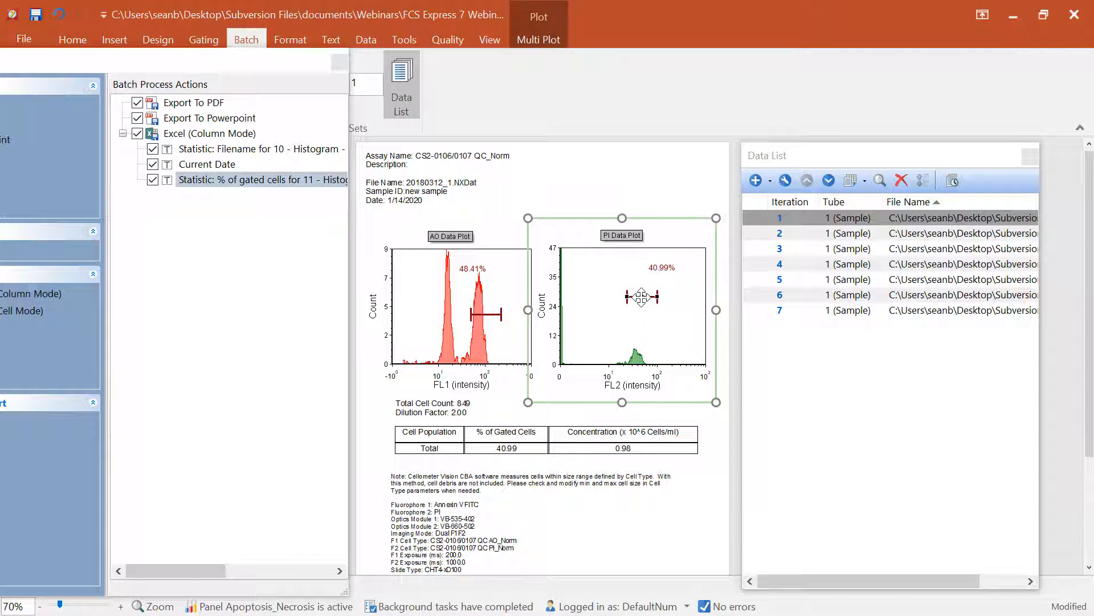
pyautogui.moveTo(641, 297); pyautogui.dragTo(210, 138)
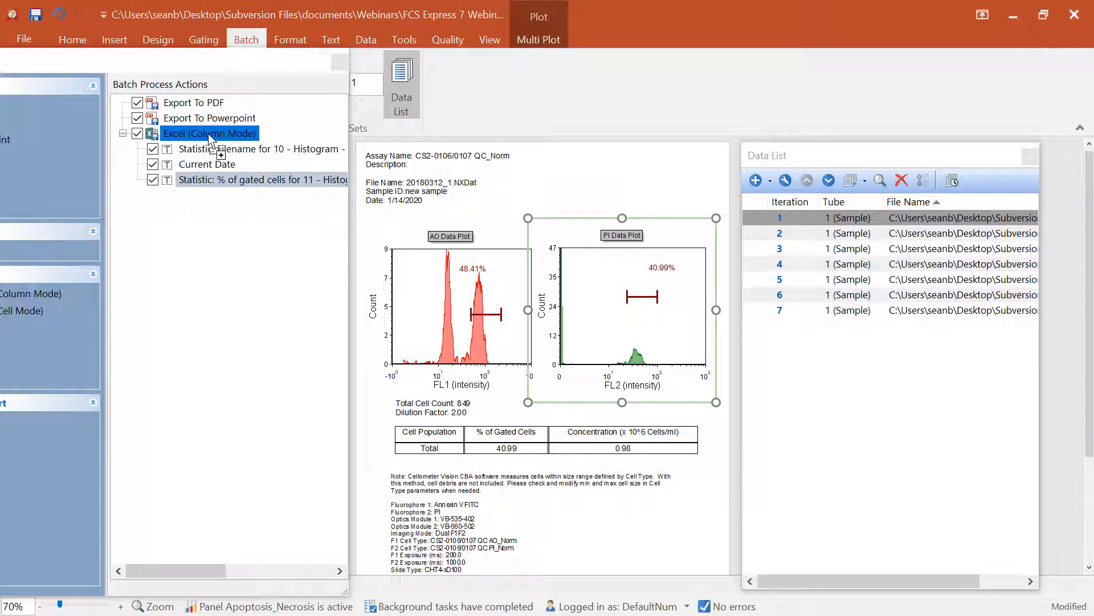
pyautogui.moveTo(208, 135); pyautogui.dragTo(209, 135)
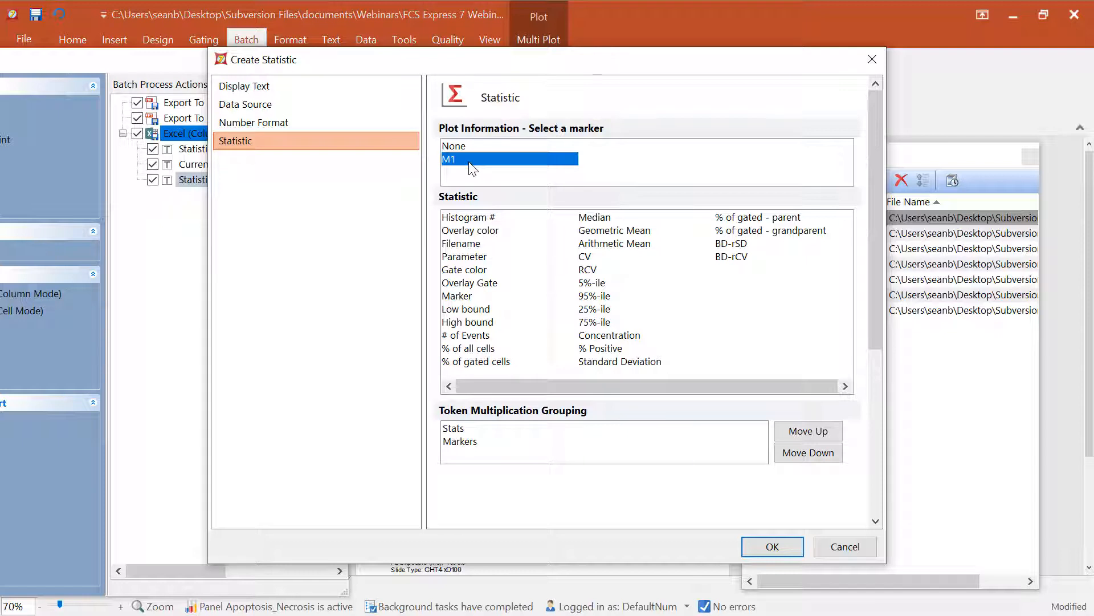
pyautogui.click(464, 339)
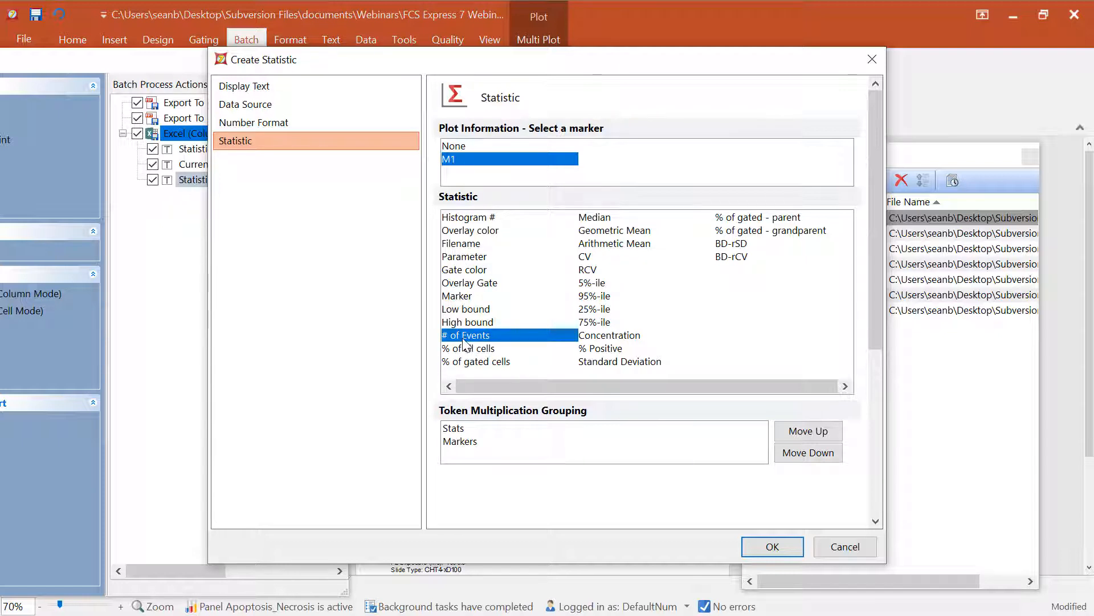
pyautogui.click(596, 218)
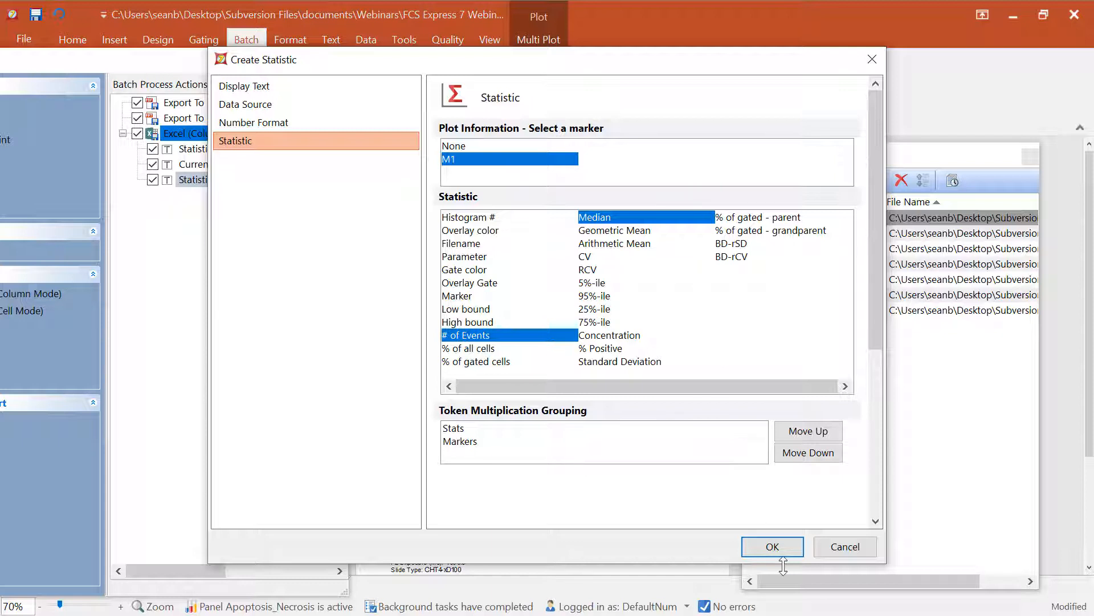
pyautogui.click(773, 548)
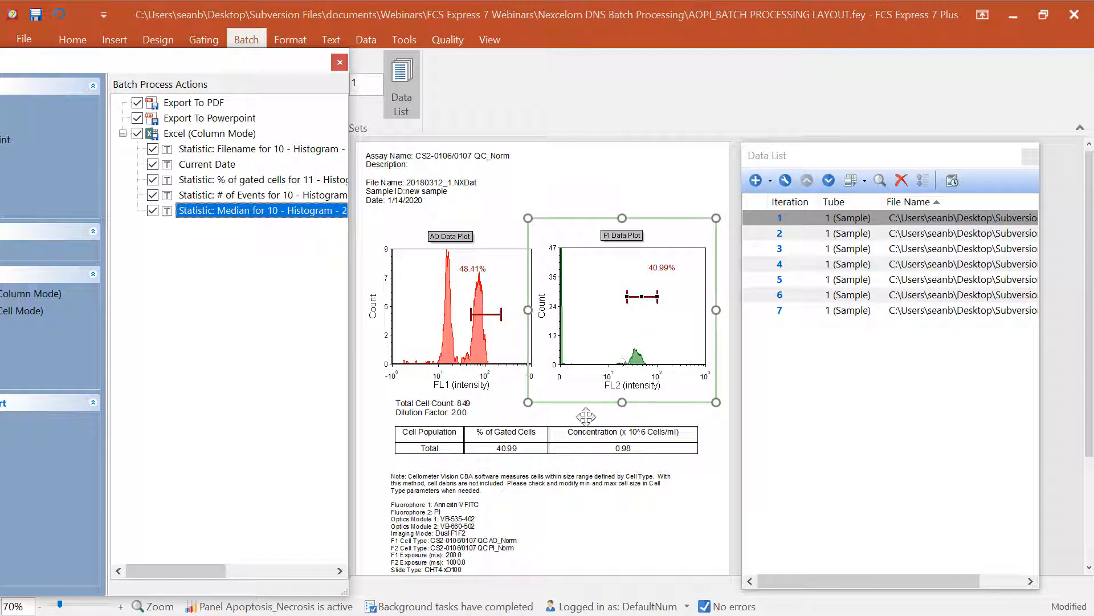
# Add the cell population table's % of Gated Cells and Concentration tokens to the Excel report, and check both new entries.
pyautogui.click(528, 418)
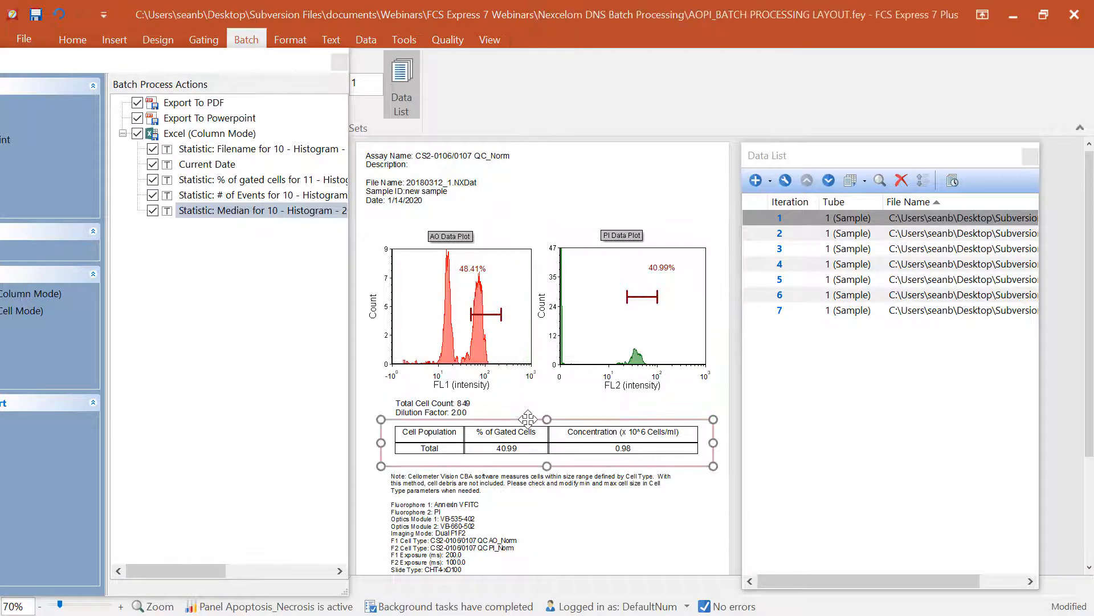
pyautogui.click(518, 418)
pyautogui.moveTo(518, 418); pyautogui.dragTo(221, 142)
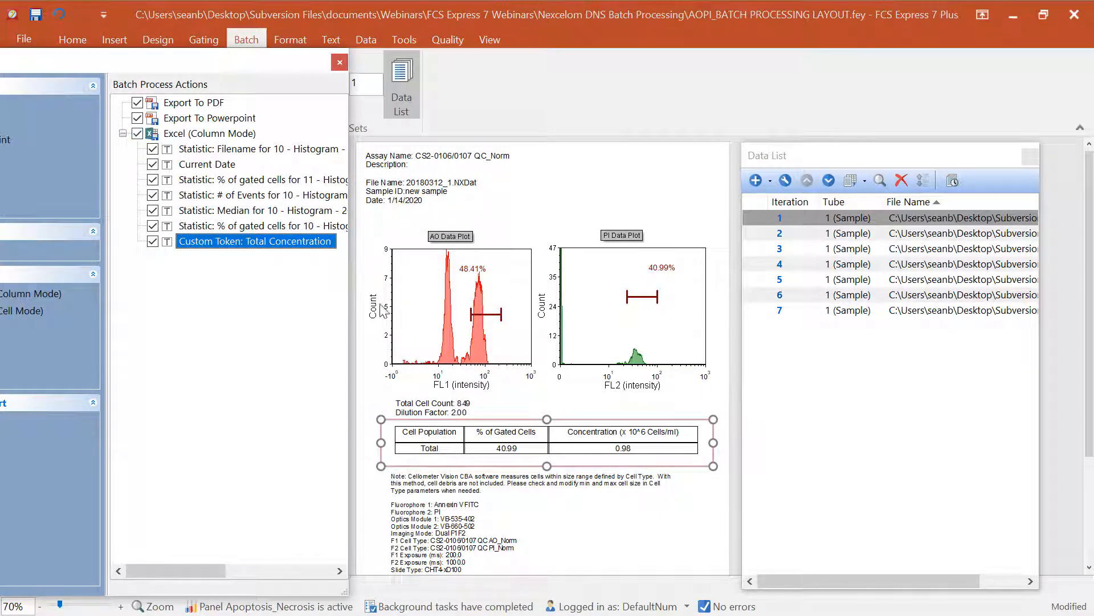
pyautogui.click(522, 448)
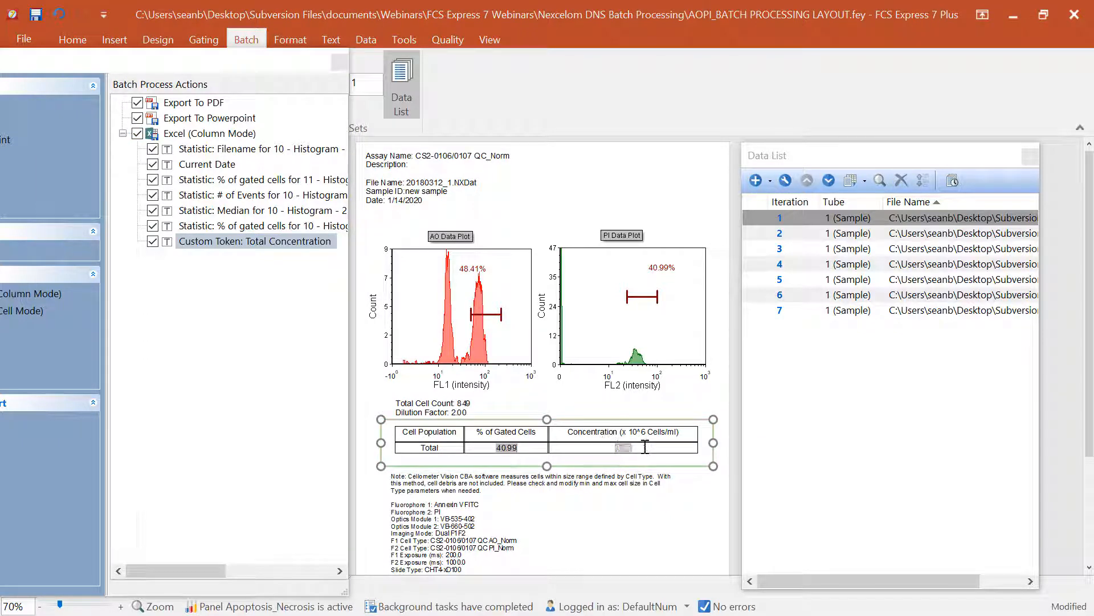
pyautogui.click(268, 226)
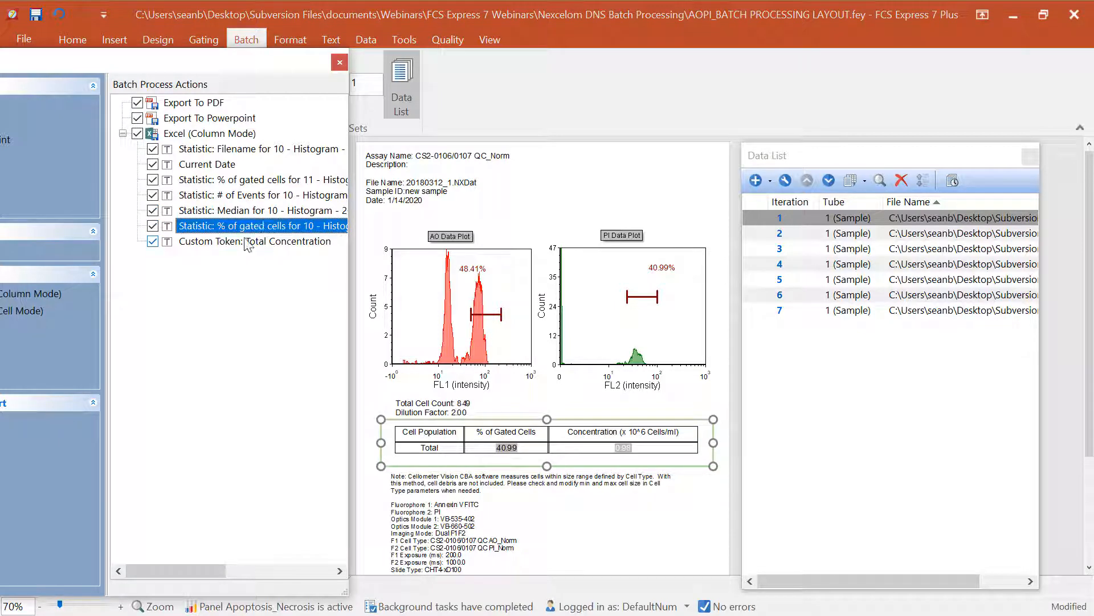
pyautogui.click(251, 241)
pyautogui.click(253, 228)
# Add the Total Cell Count and Dilution Factor tokens from their text box to the Excel report, and save the layout.
pyautogui.click(453, 402)
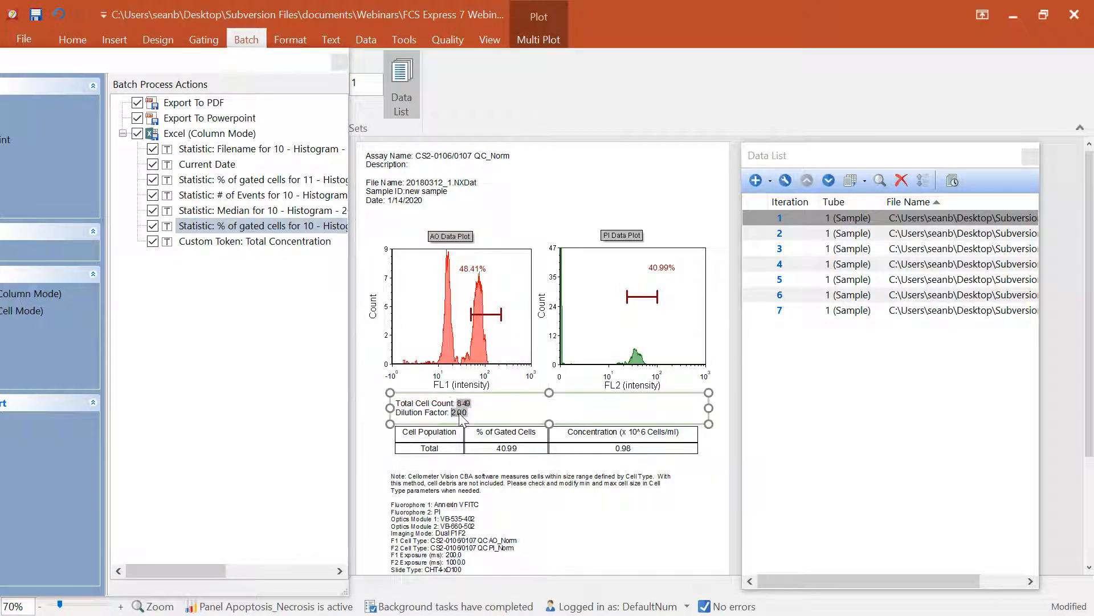
pyautogui.click(460, 414)
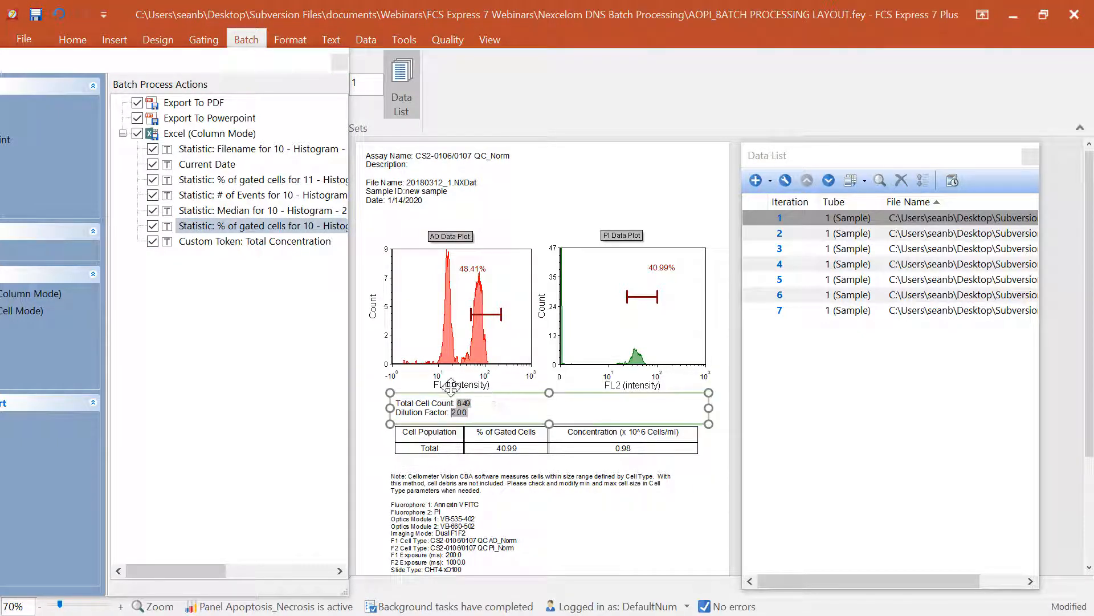
pyautogui.moveTo(494, 389); pyautogui.dragTo(228, 134)
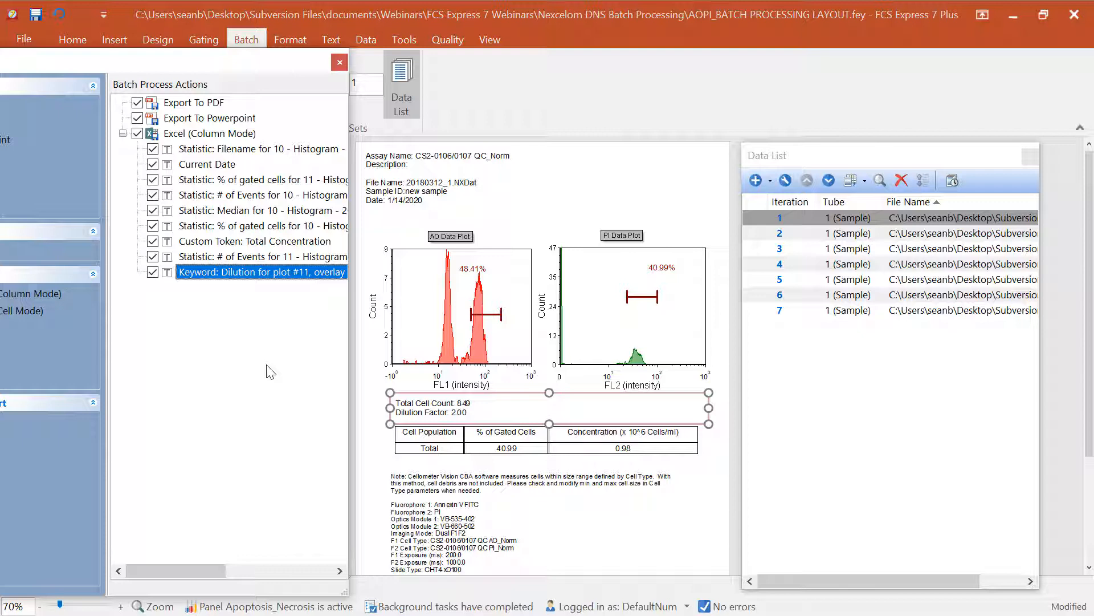
pyautogui.moveTo(157, 62); pyautogui.dragTo(273, 92)
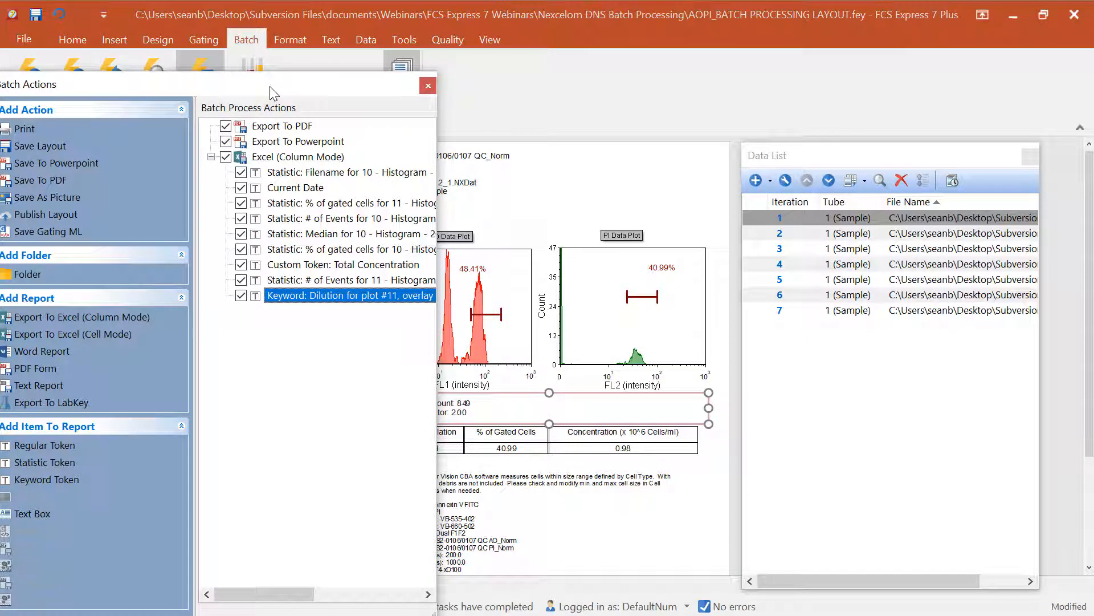
pyautogui.click(37, 16)
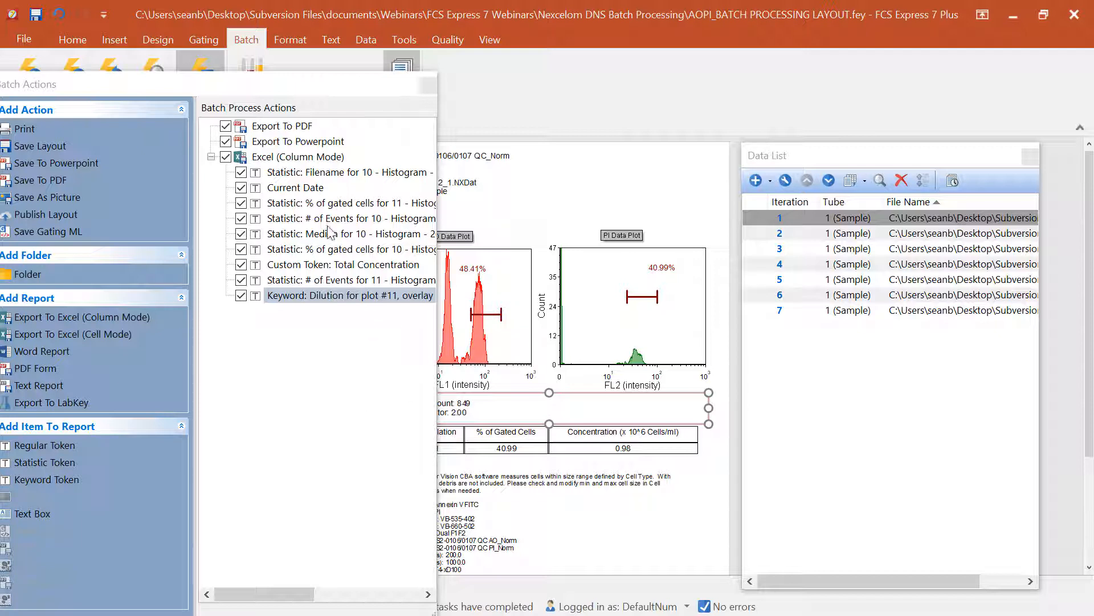
# Review the Export To PDF action's iteration and output file options without changing them, and close the Batch Actions window.
pyautogui.doubleClick(279, 126)
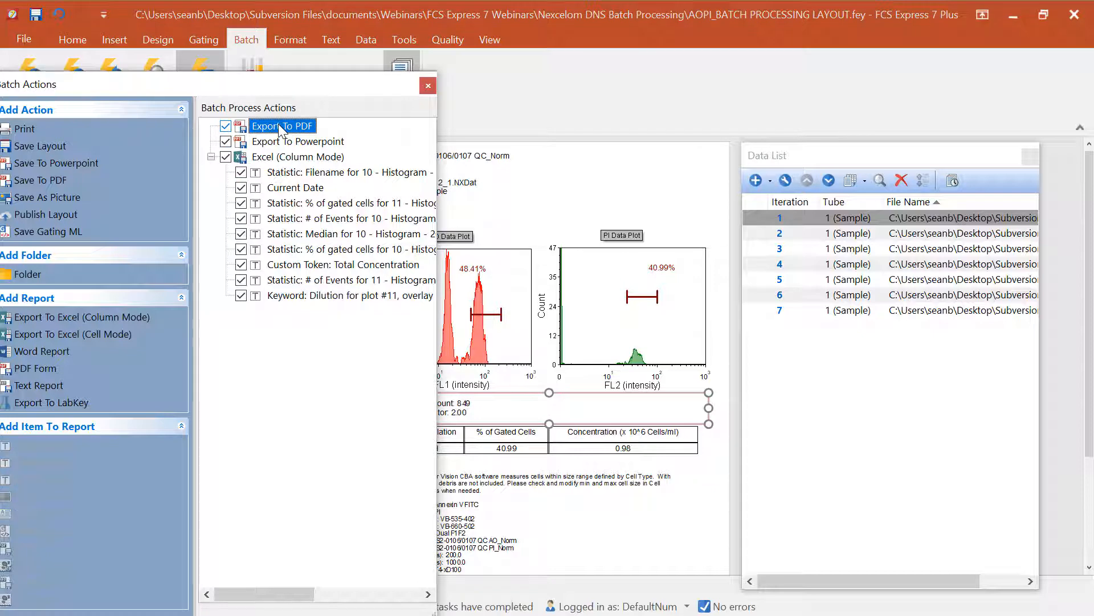
pyautogui.moveTo(770, 352); pyautogui.dragTo(771, 444)
pyautogui.moveTo(624, 420); pyautogui.dragTo(698, 421)
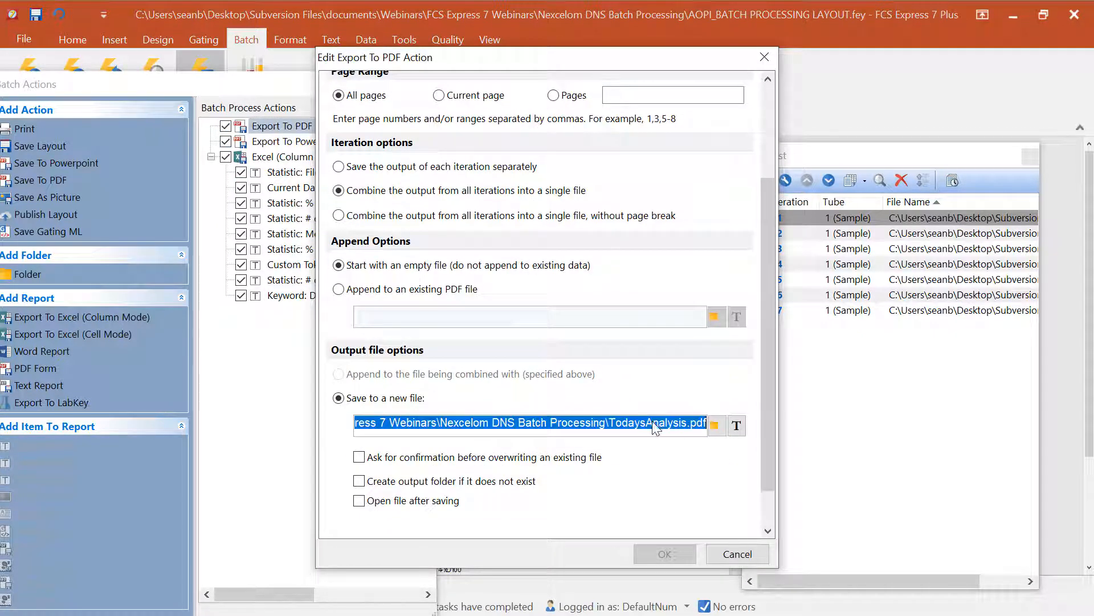
pyautogui.click(691, 421)
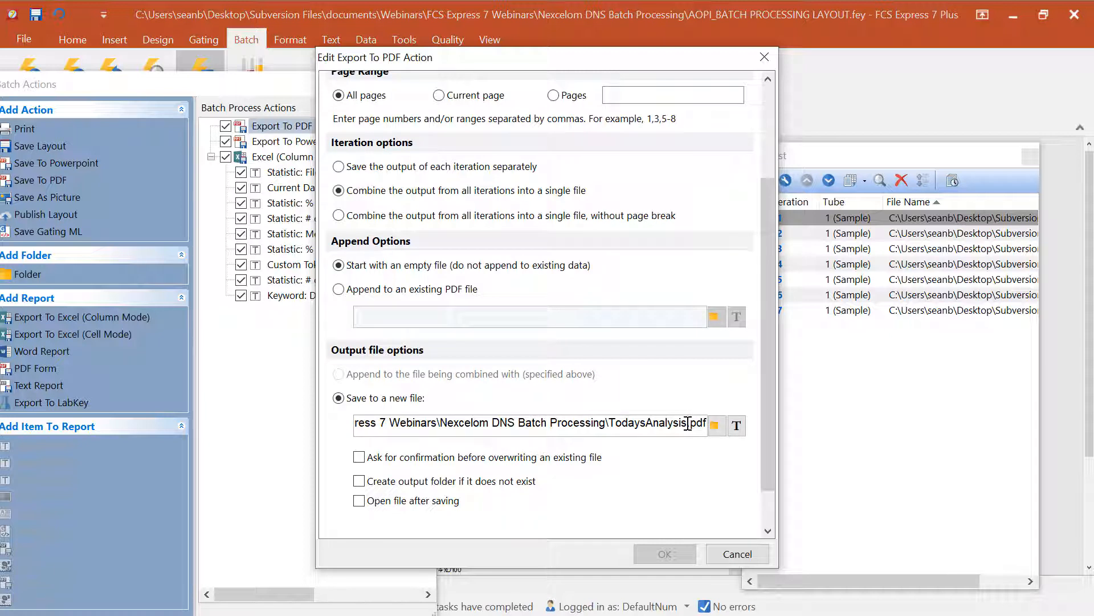
pyautogui.click(738, 554)
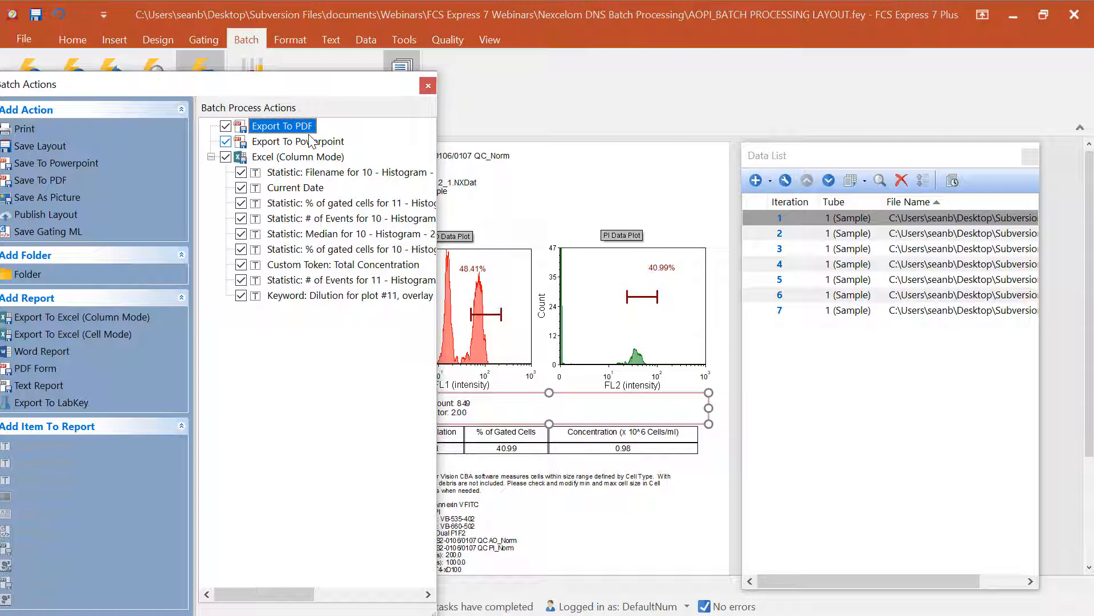
pyautogui.click(428, 86)
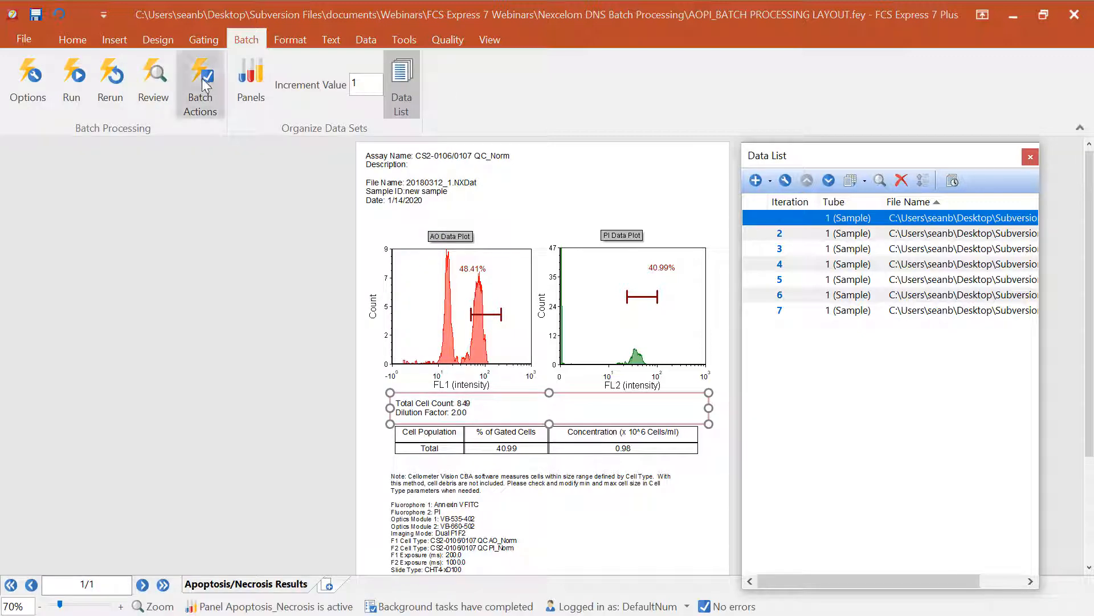
# Step through the Data List iterations up to 7 to check the plots and statistics for each sample, and return to iteration 1.
pyautogui.click(782, 235)
pyautogui.click(779, 250)
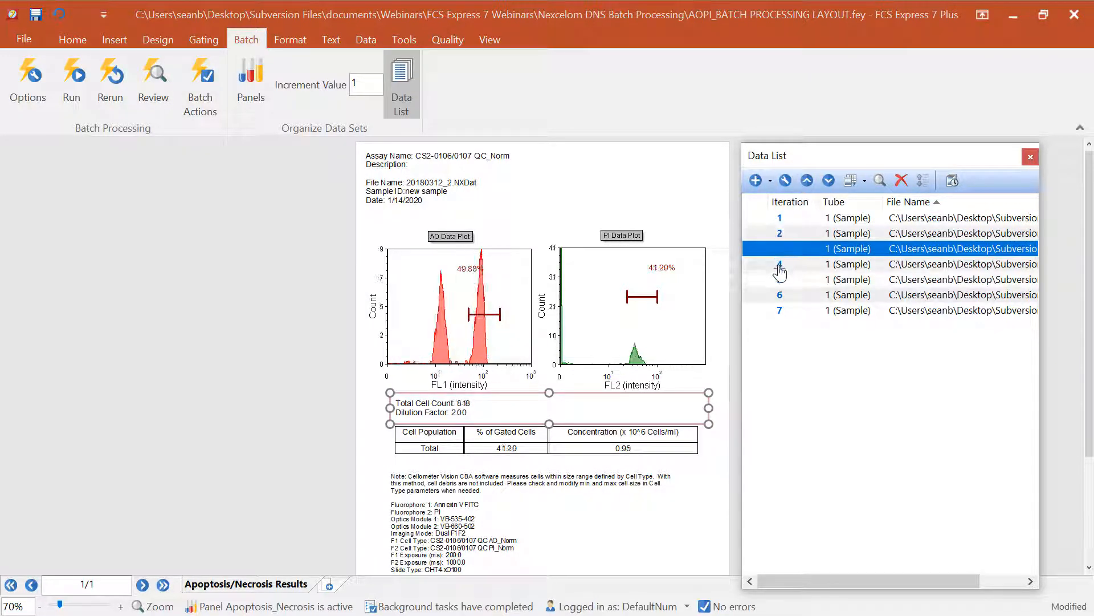
pyautogui.click(778, 266)
pyautogui.click(780, 282)
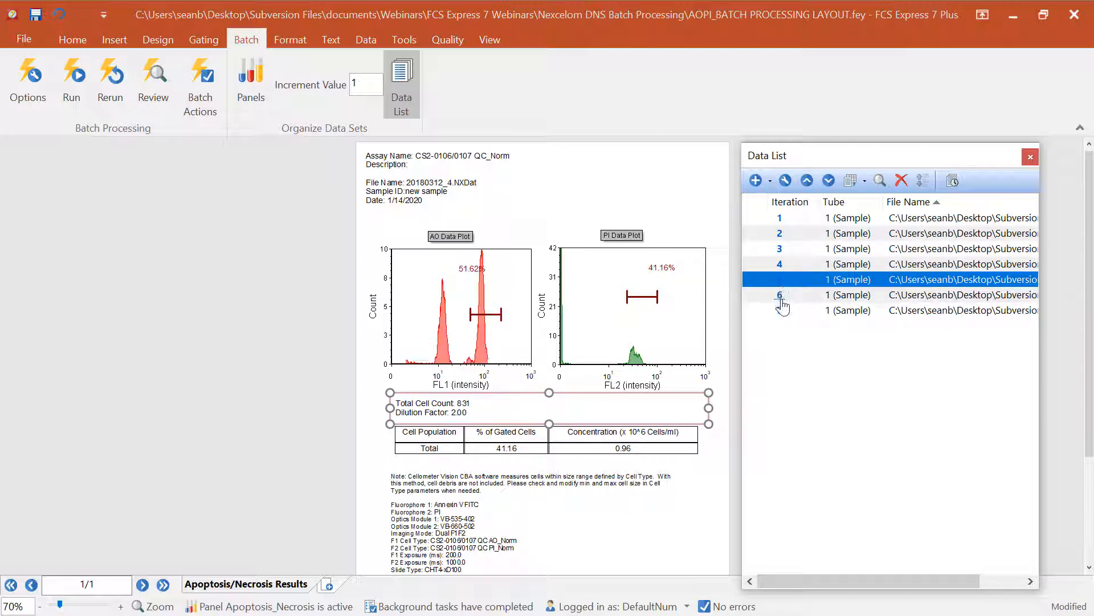
pyautogui.click(781, 295)
pyautogui.click(782, 308)
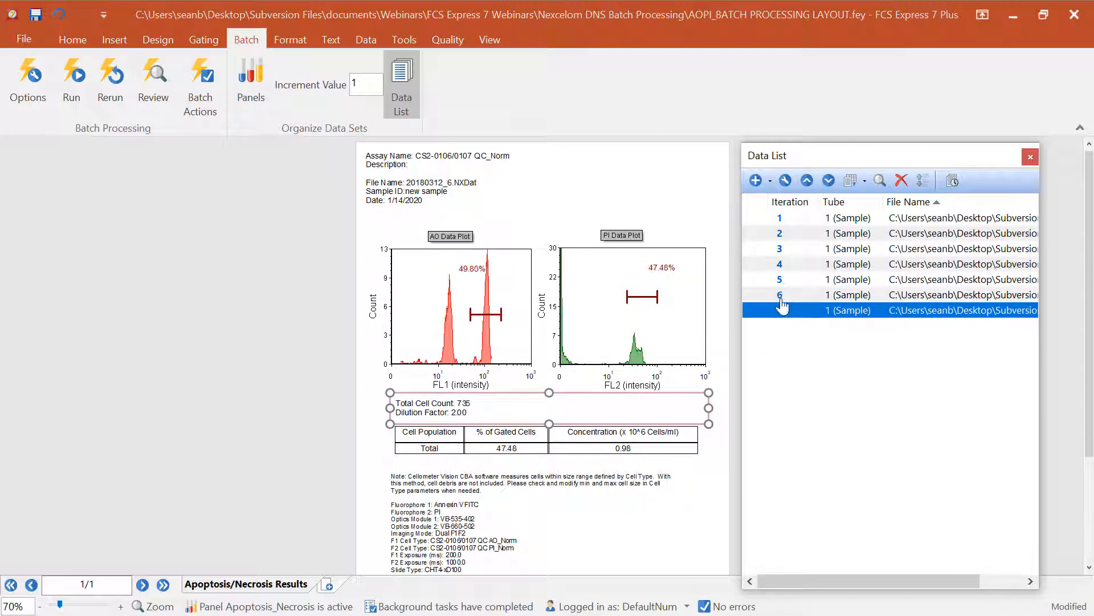
pyautogui.click(779, 234)
pyautogui.click(778, 219)
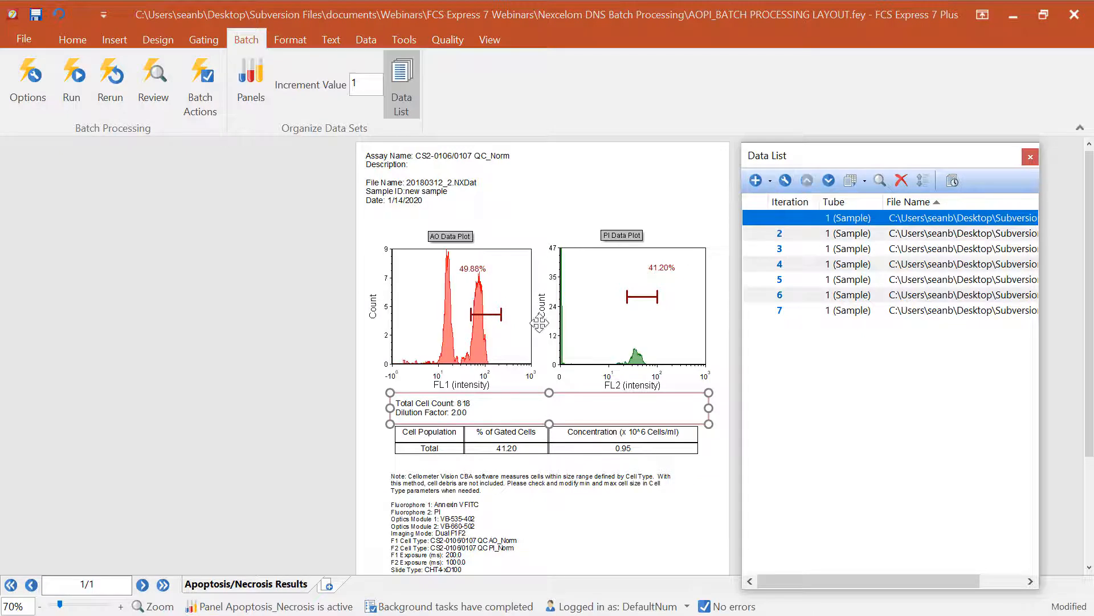
# Select the marker on the AO Data Plot's histogram.
pyautogui.click(471, 314)
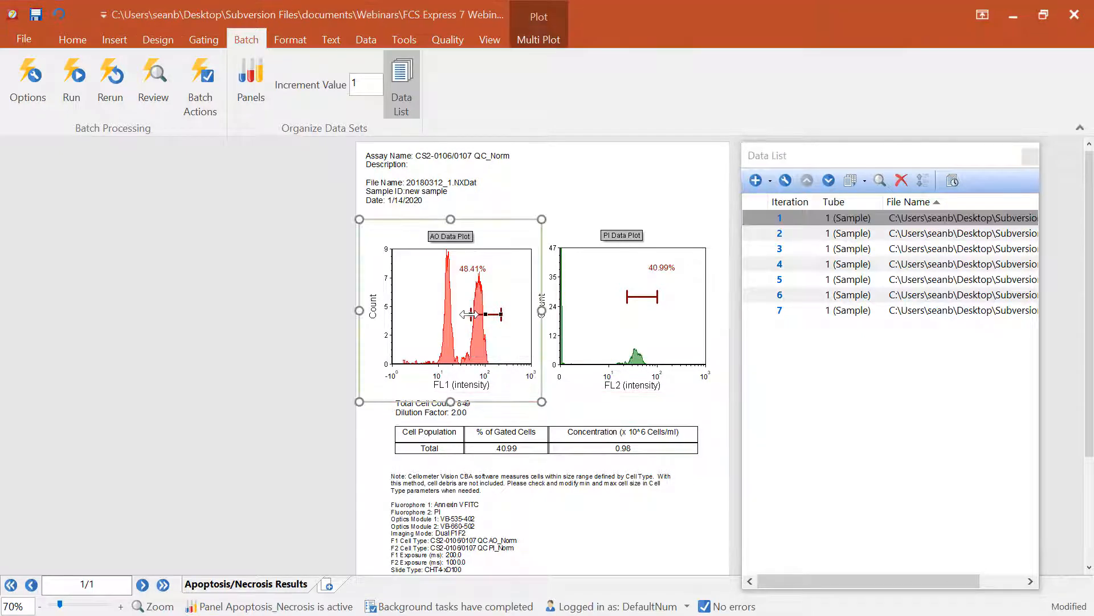